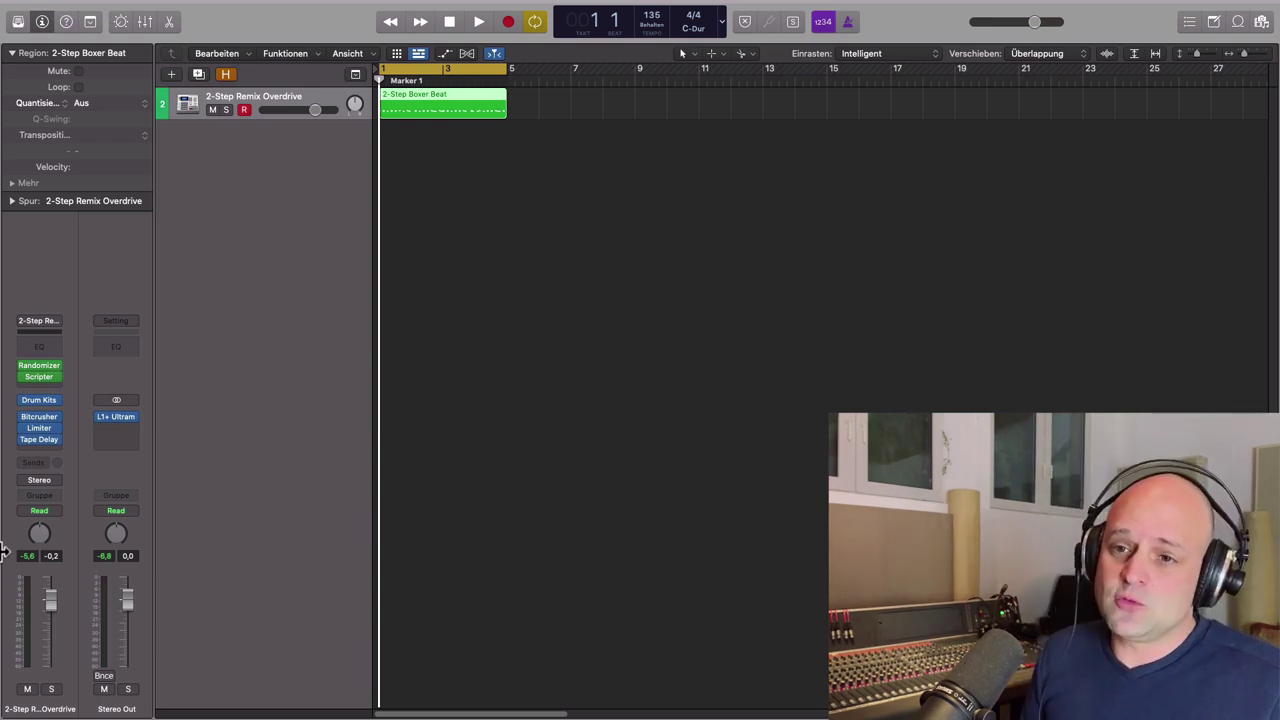
- Bypass the Randomizer, Scripter, Bitcrusher and Tape Delay on the 2-Step Remix Overdrive track and audition the dry beat from its start
left_click_drag(30, 452, 15, 405)
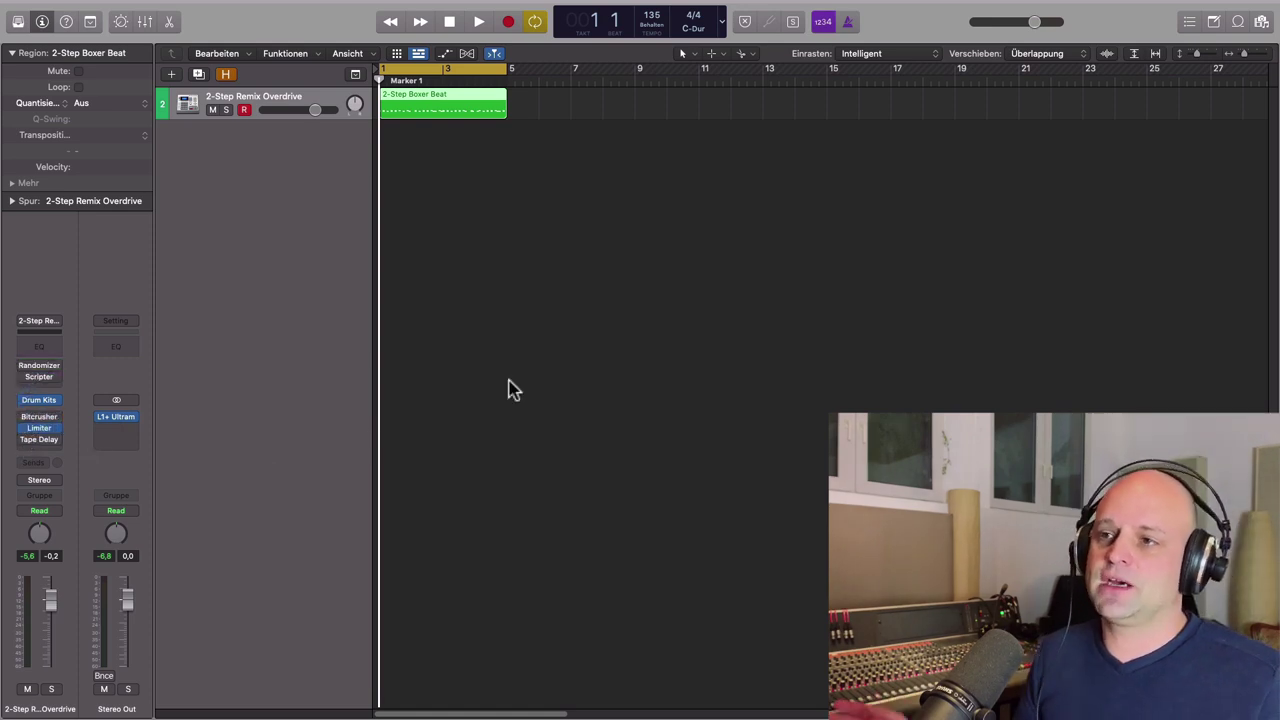
key("space")
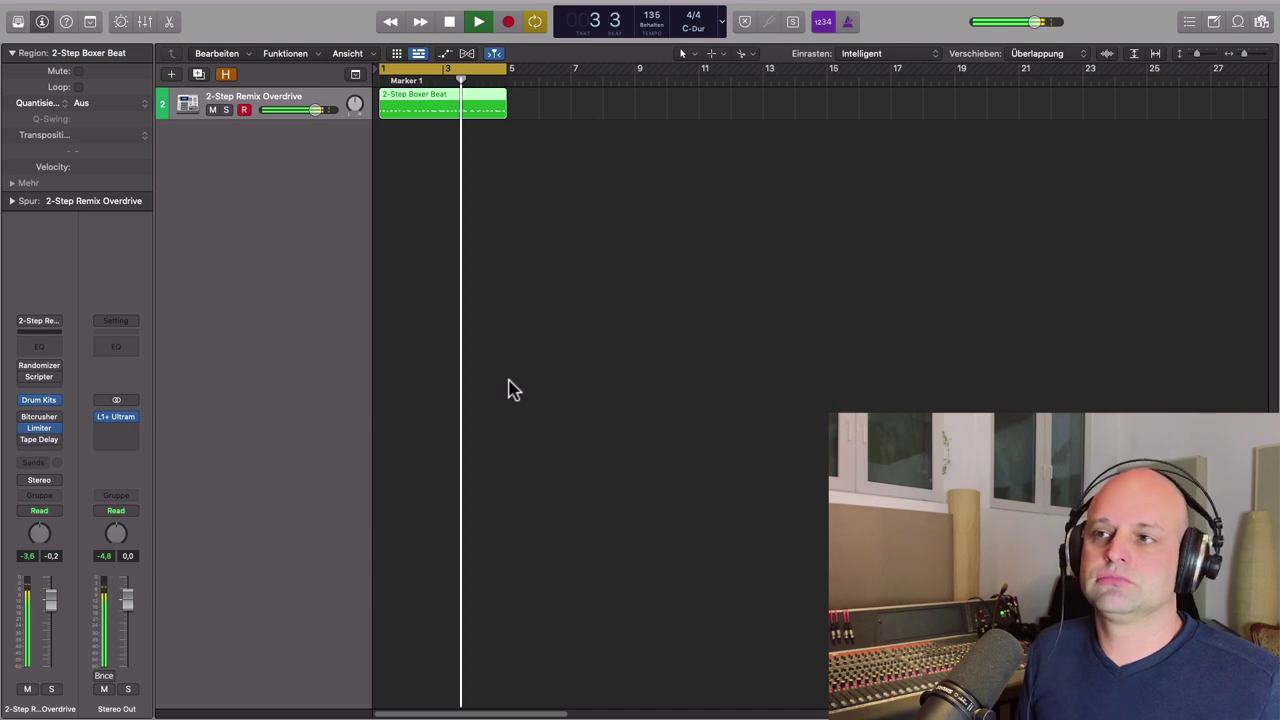
key("space")
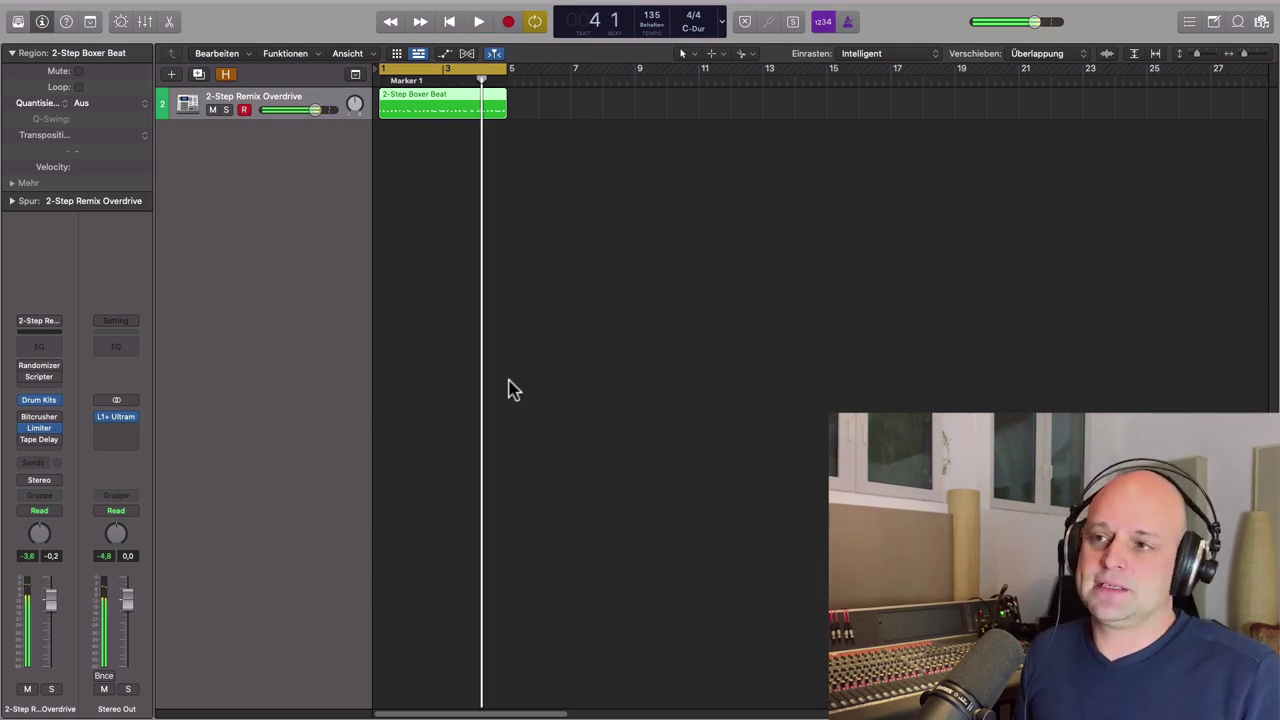
key("Return")
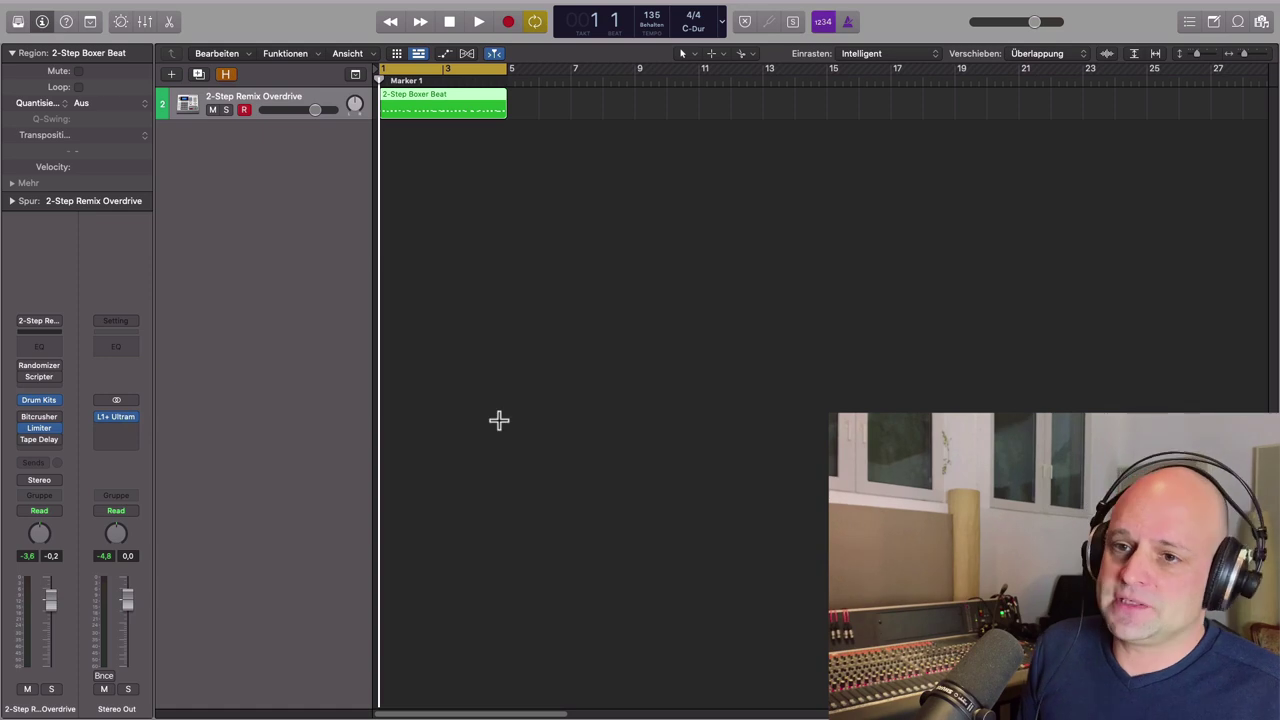
- Open the Randomizer plug-in window clear of the beat region and show the track's Smart Controls
left_click(40, 372)
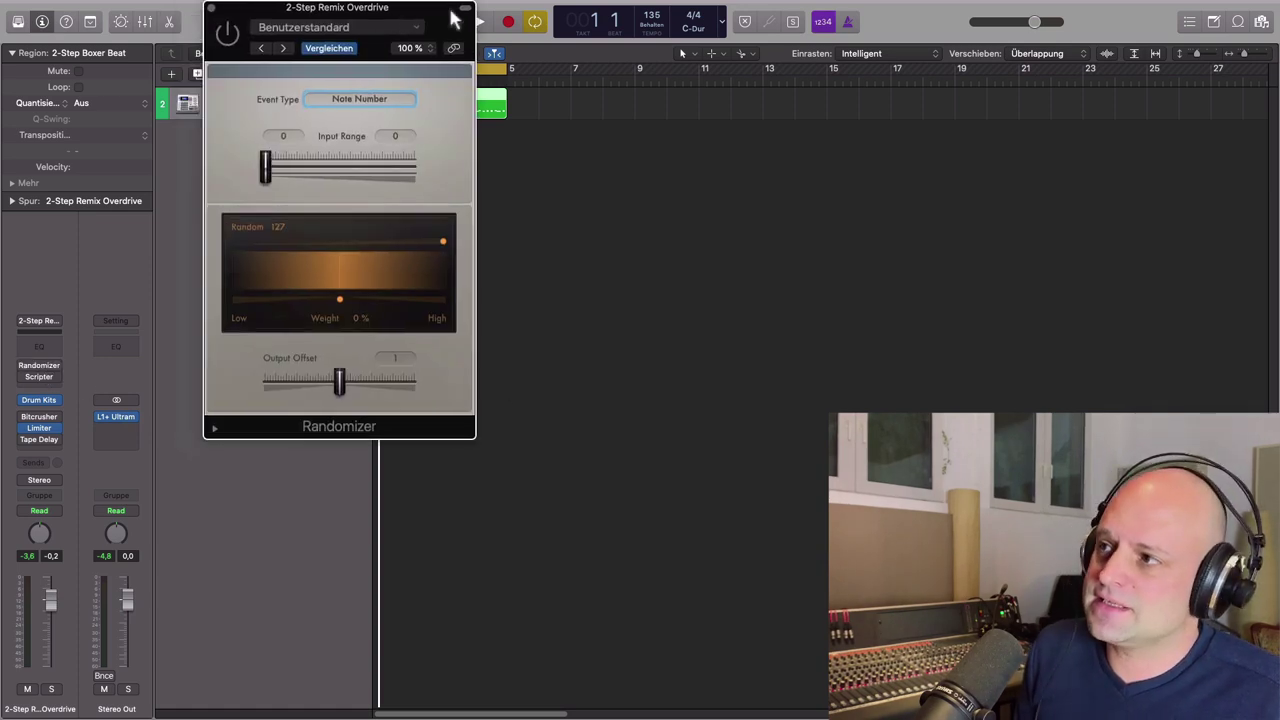
left_click_drag(391, 12, 1113, 33)
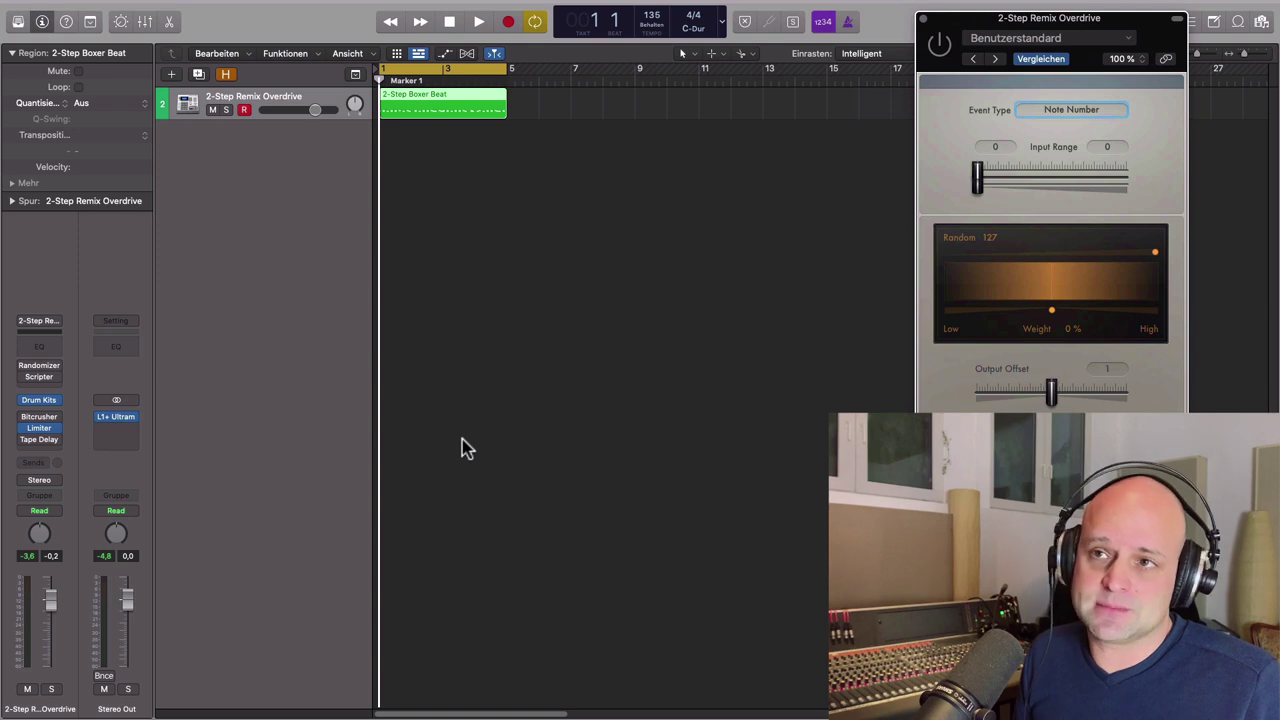
left_click(120, 22)
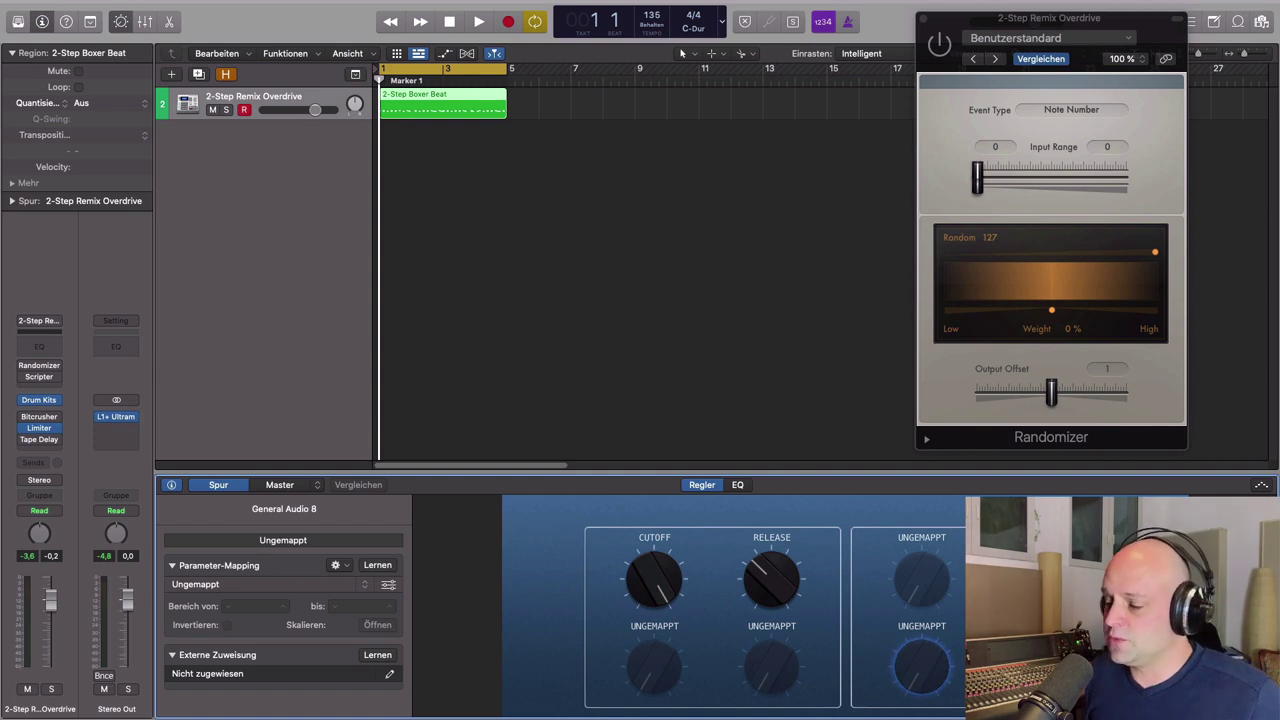
- Try the General Audio 12 and Electric Piano 8 Smart Controls layouts, returning to General Audio 8
left_click(351, 510)
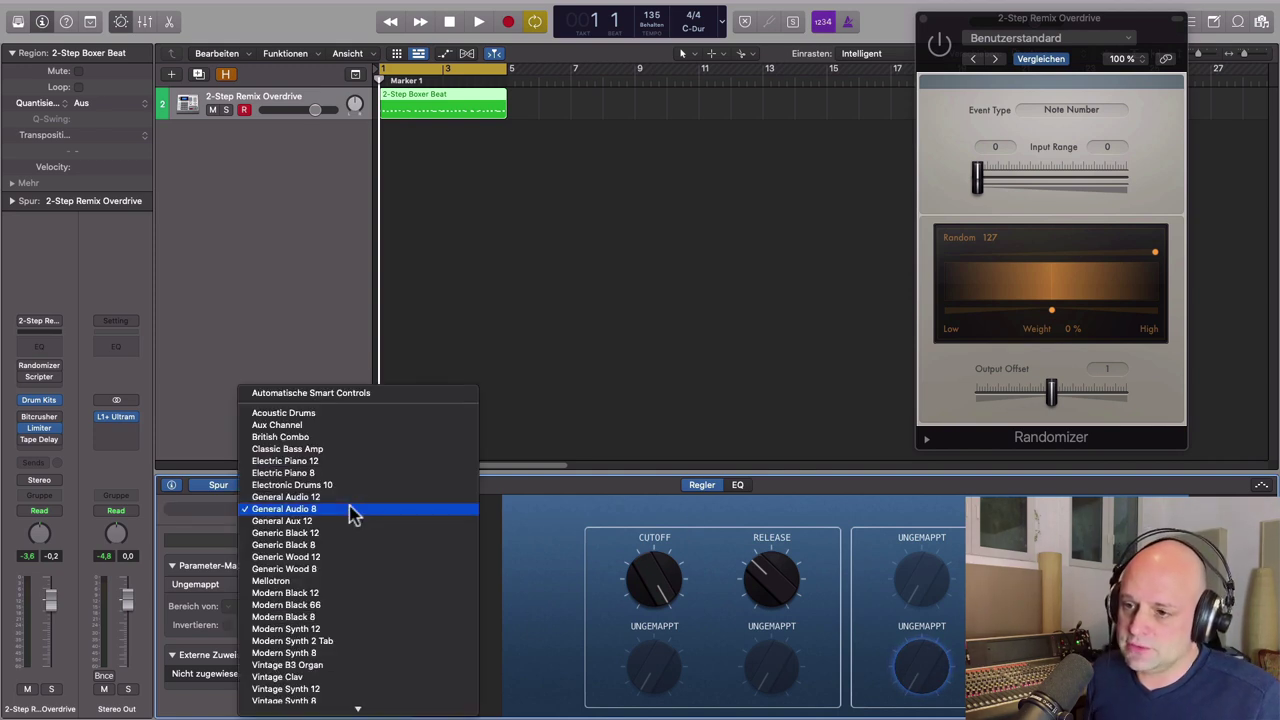
left_click(351, 498)
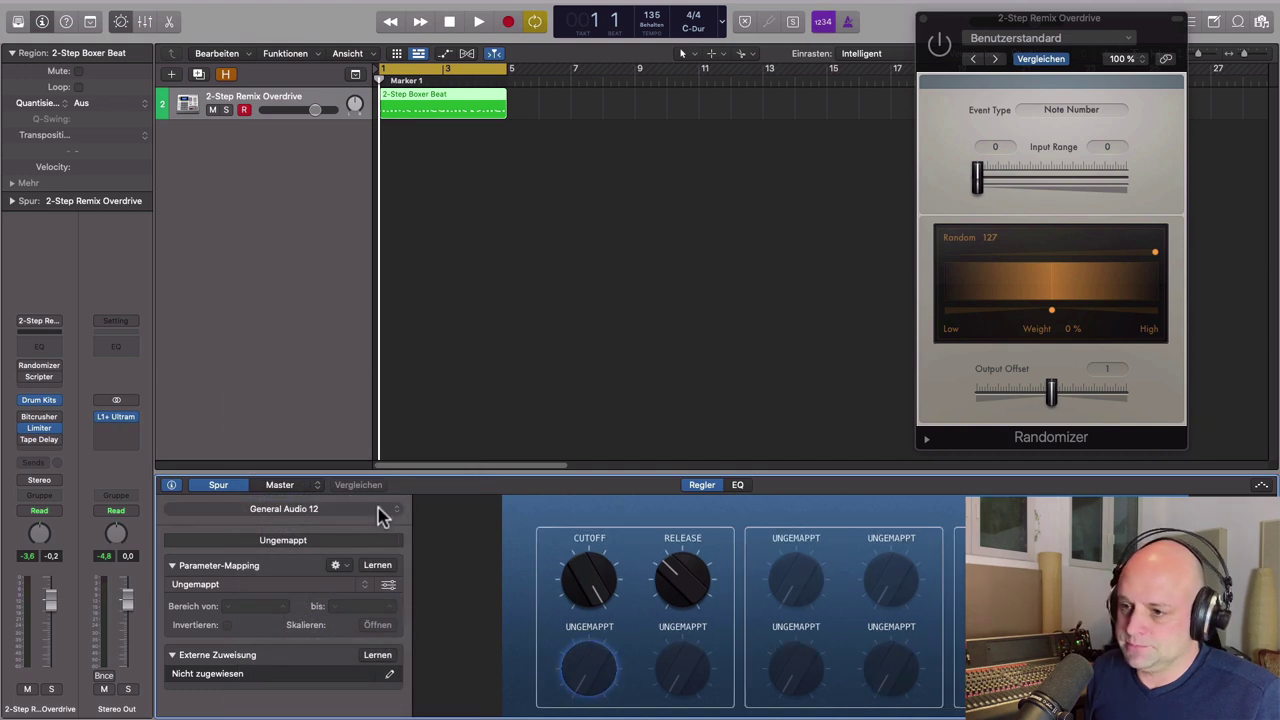
left_click(391, 510)
left_click(389, 486)
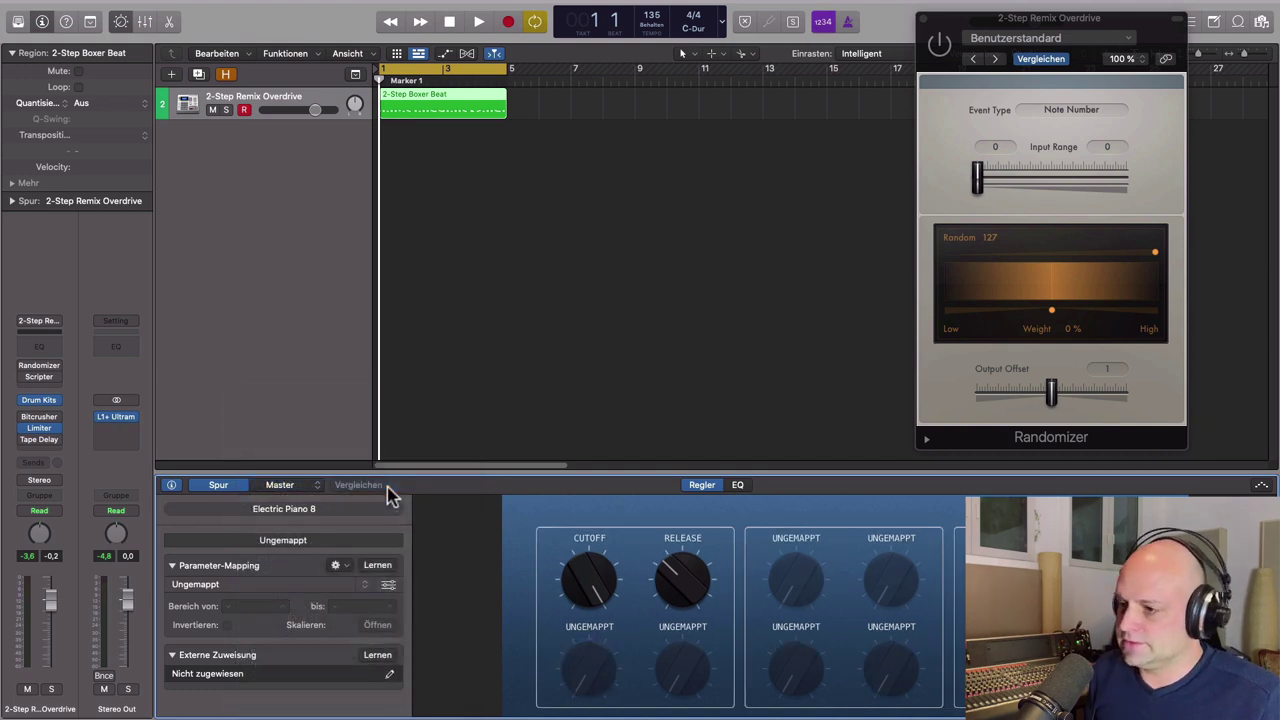
left_click(397, 514)
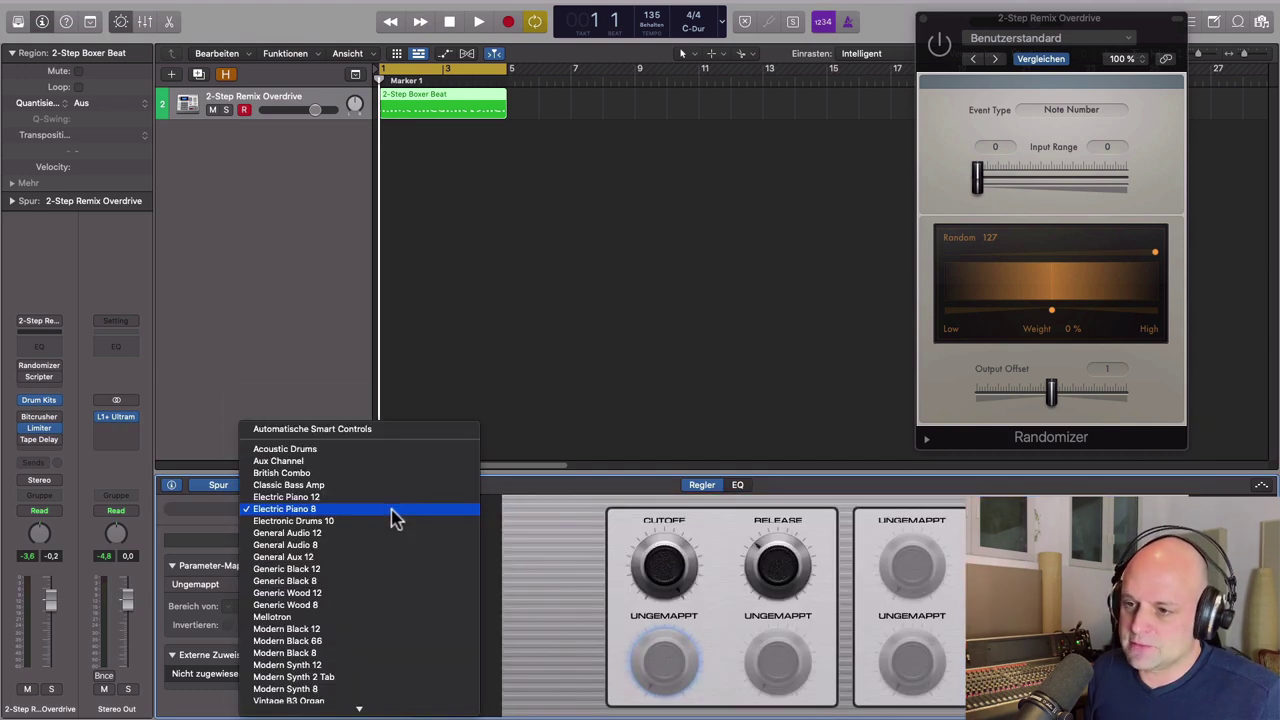
left_click(354, 545)
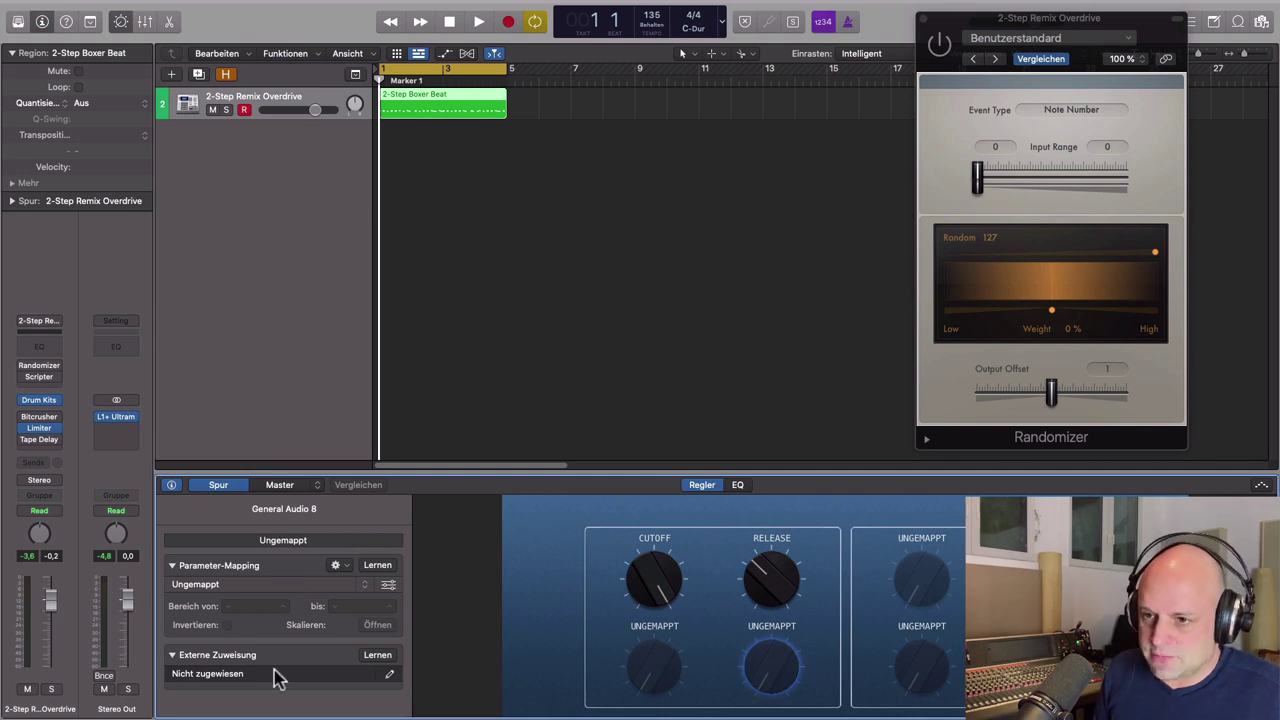
- Learn the keyboard's modulation wheel as the external assignment of the unmapped knob below Release
left_click(171, 486)
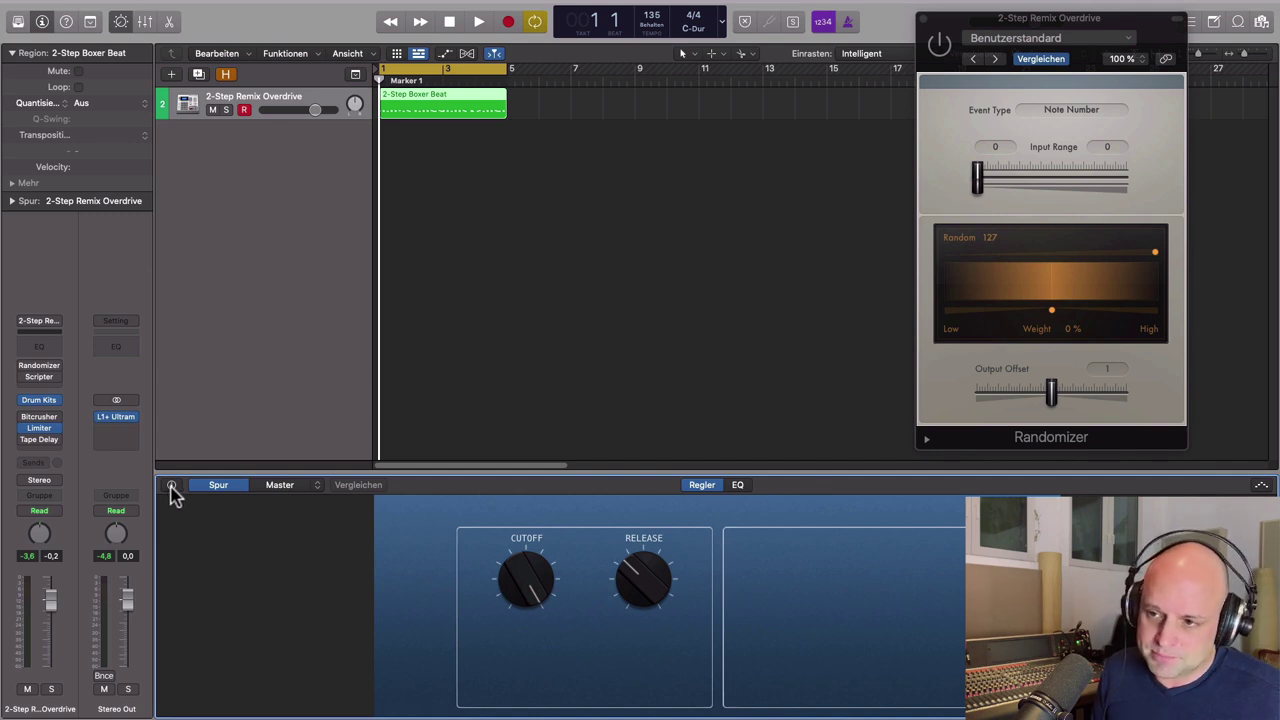
left_click(171, 486)
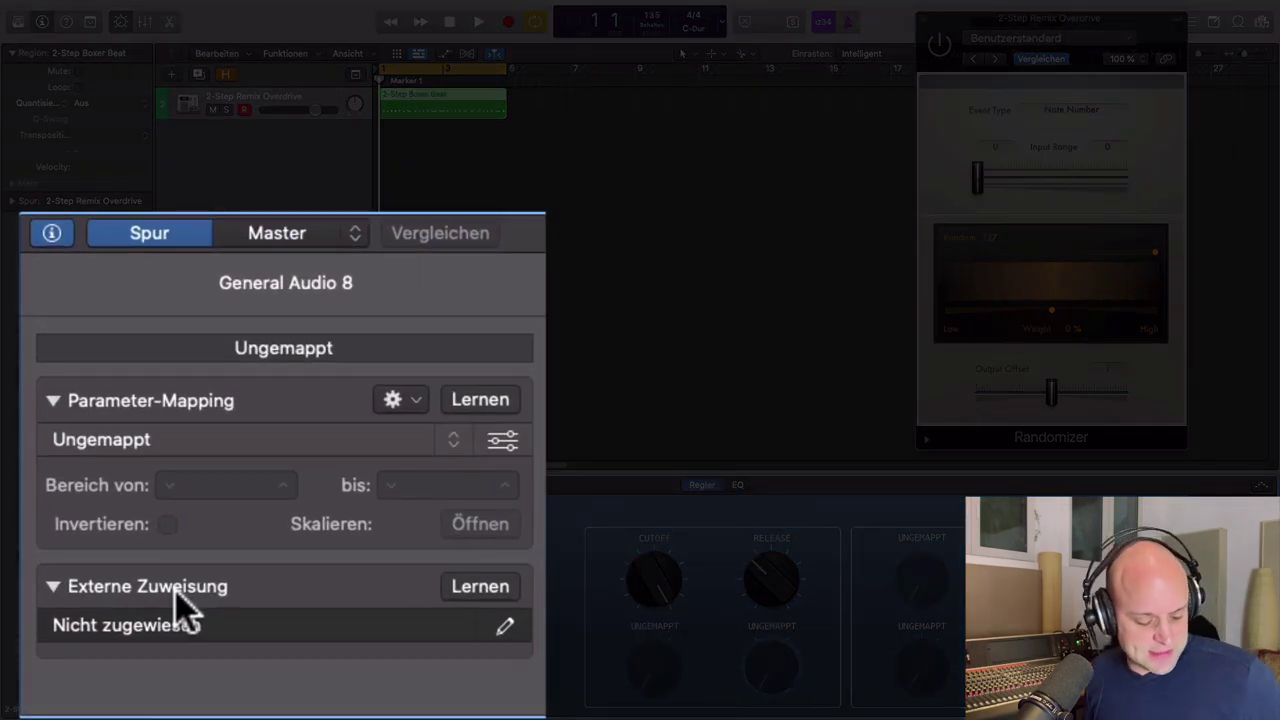
left_click(499, 592)
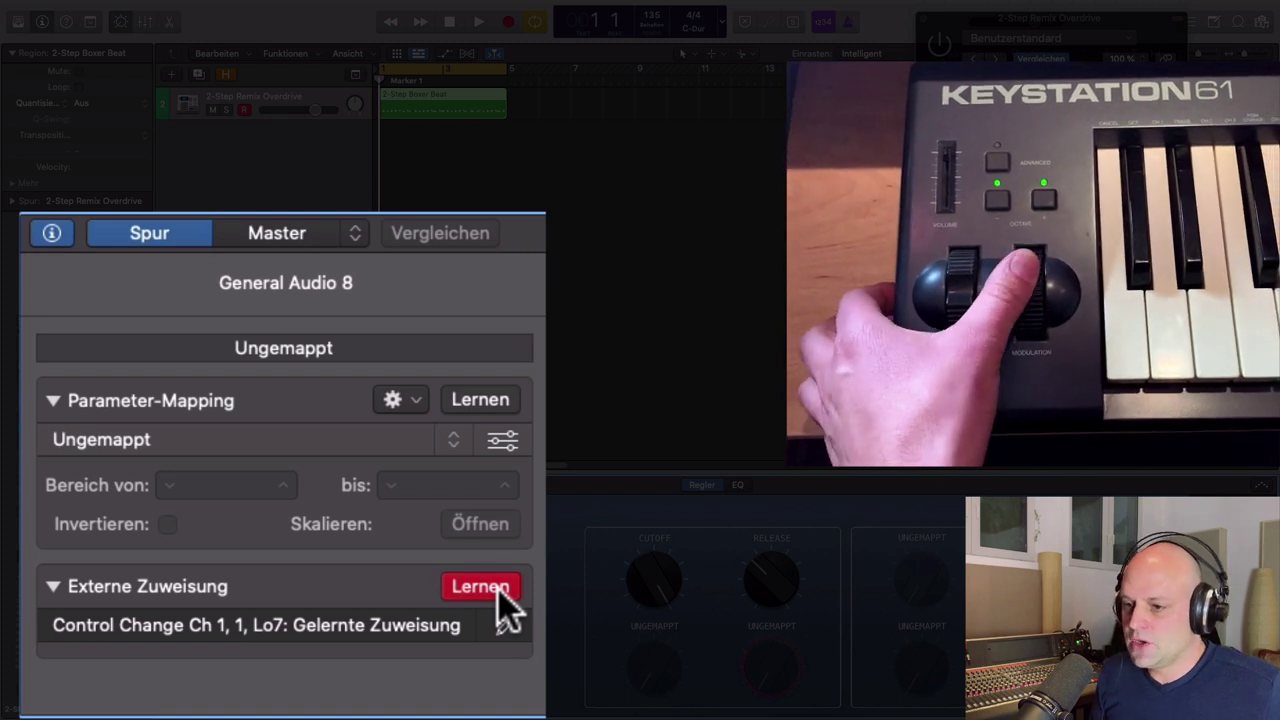
left_click(499, 592)
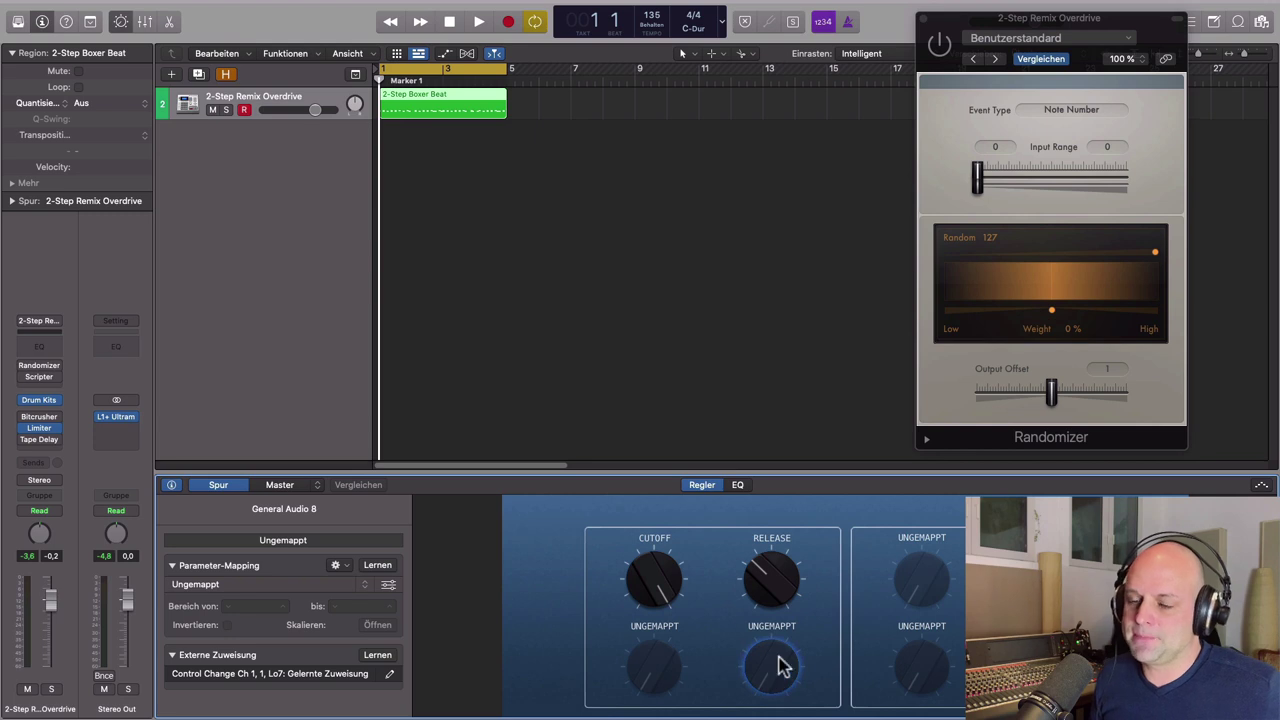
- Map the knob below Release to the Randomizer's Input Range High parameter by learning it
left_click(221, 590)
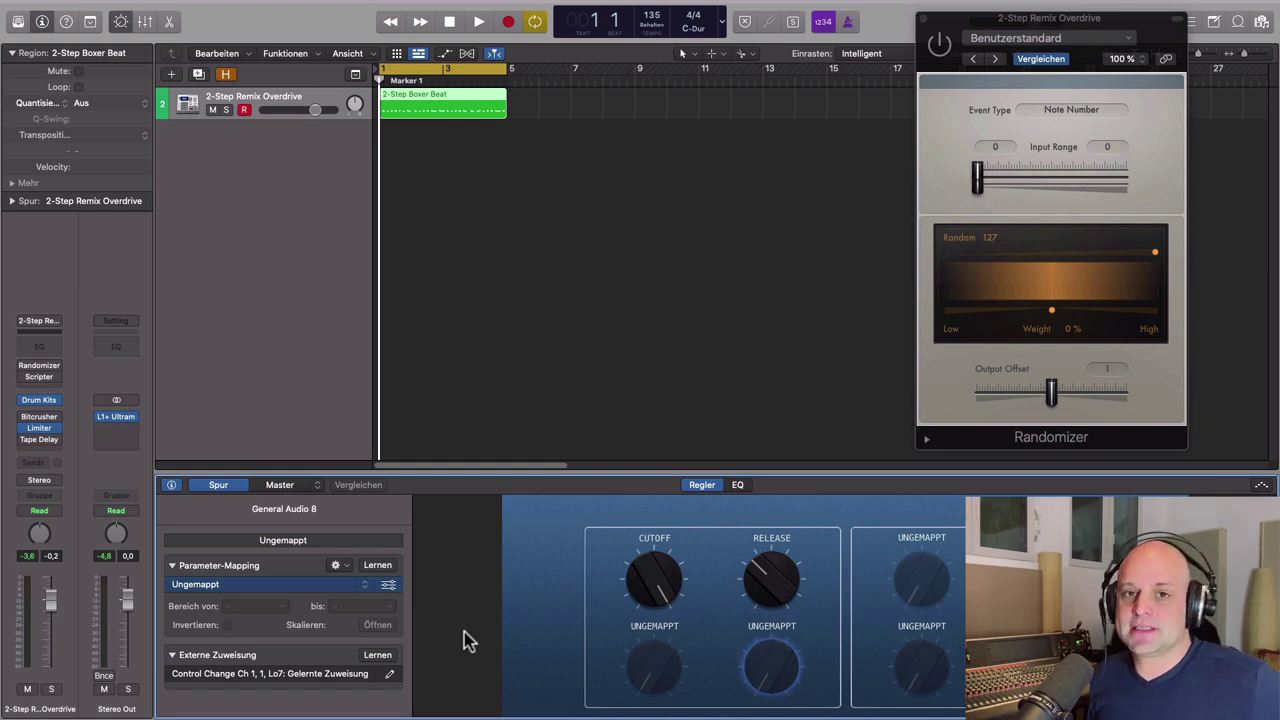
left_click(378, 566)
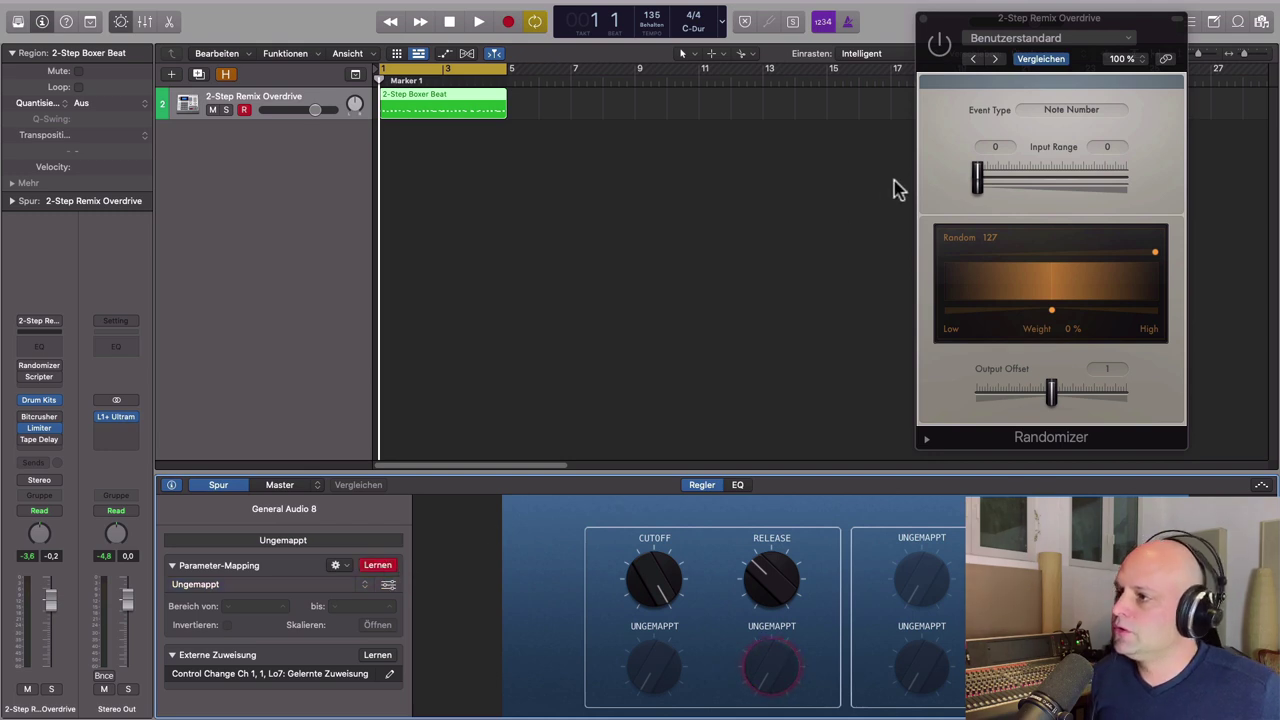
mouse_move(978, 195)
left_mouse_down()
mouse_move(1098, 197)
mouse_move(957, 207)
left_mouse_up()
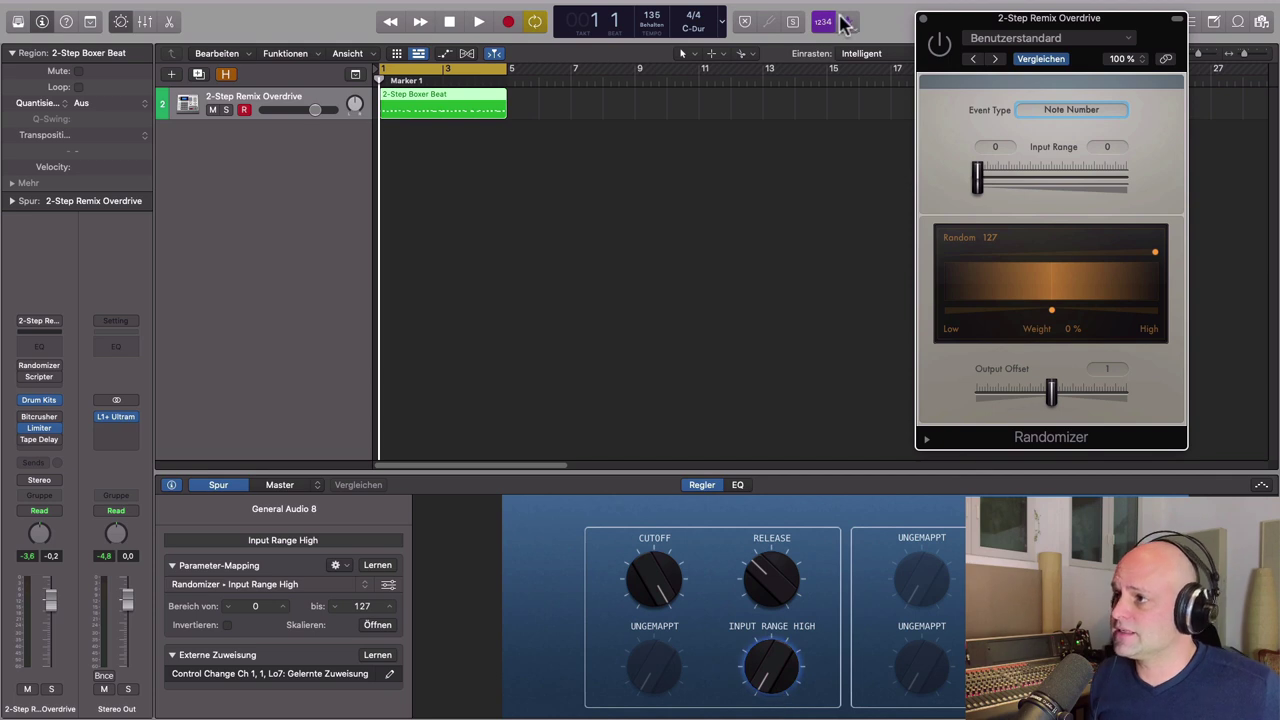
- Activate the Randomizer and audition the beat while moving the modulation wheel
left_click(940, 45)
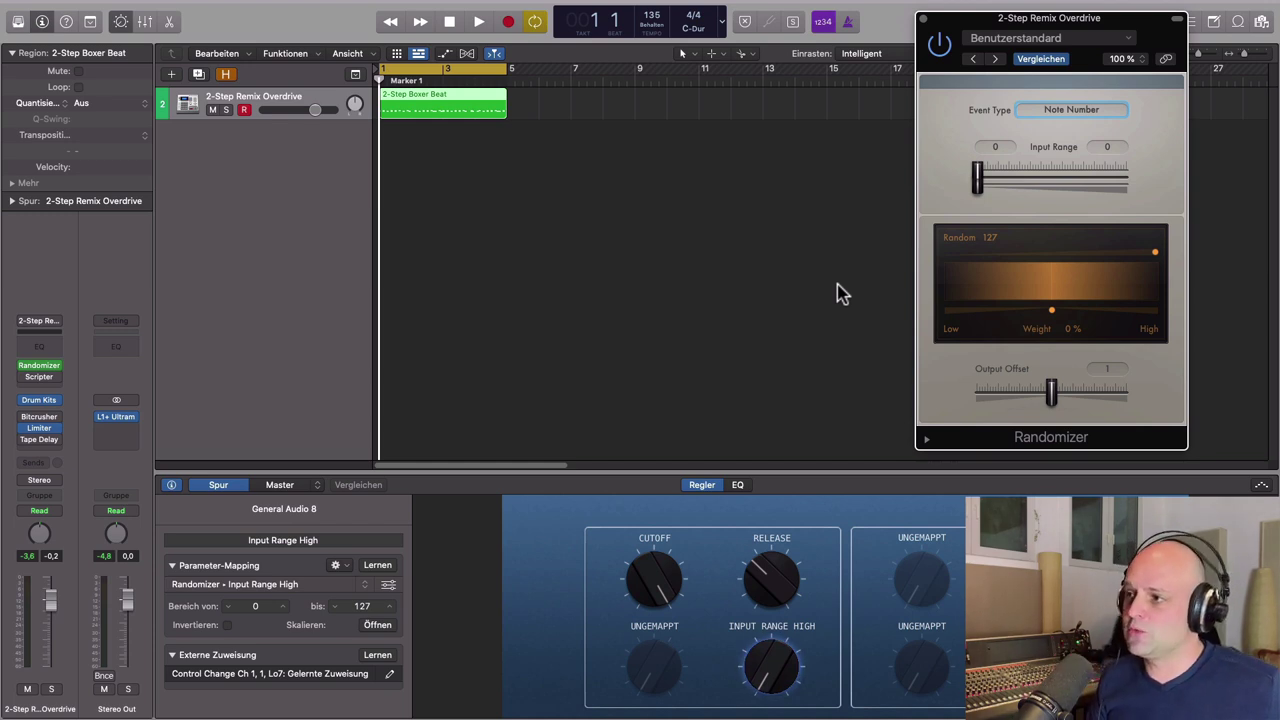
key("space")
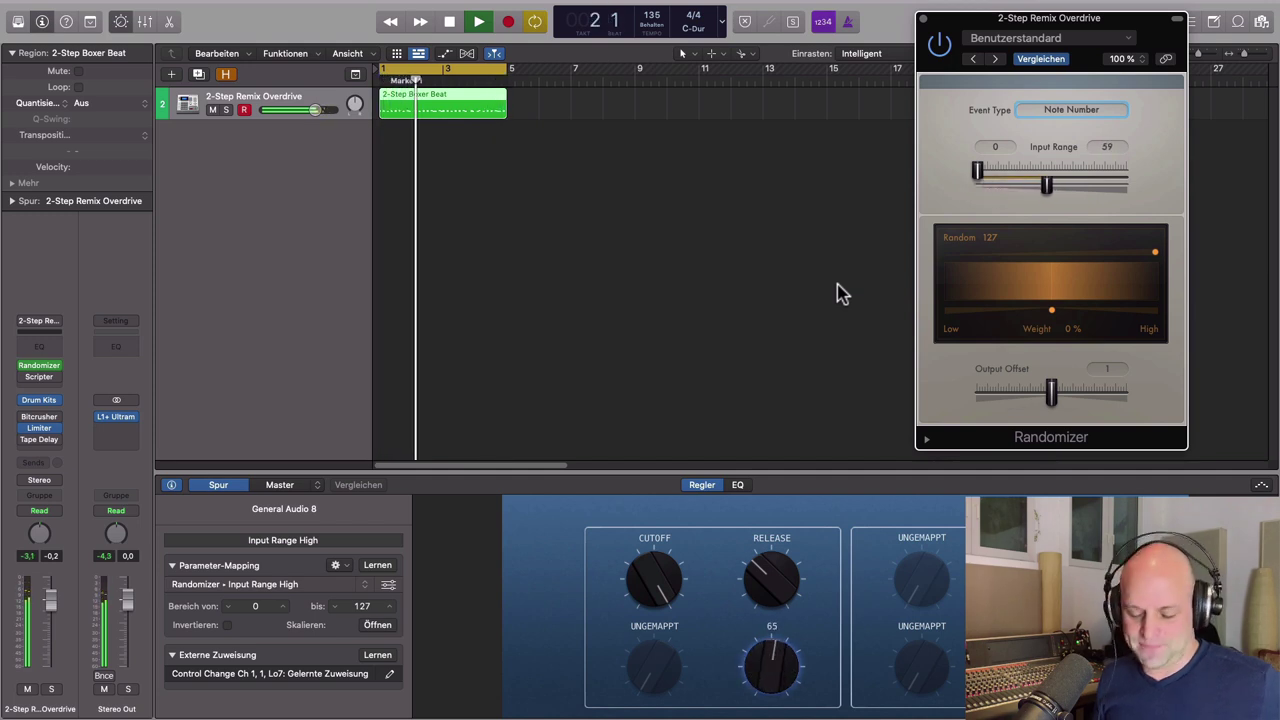
key("space")
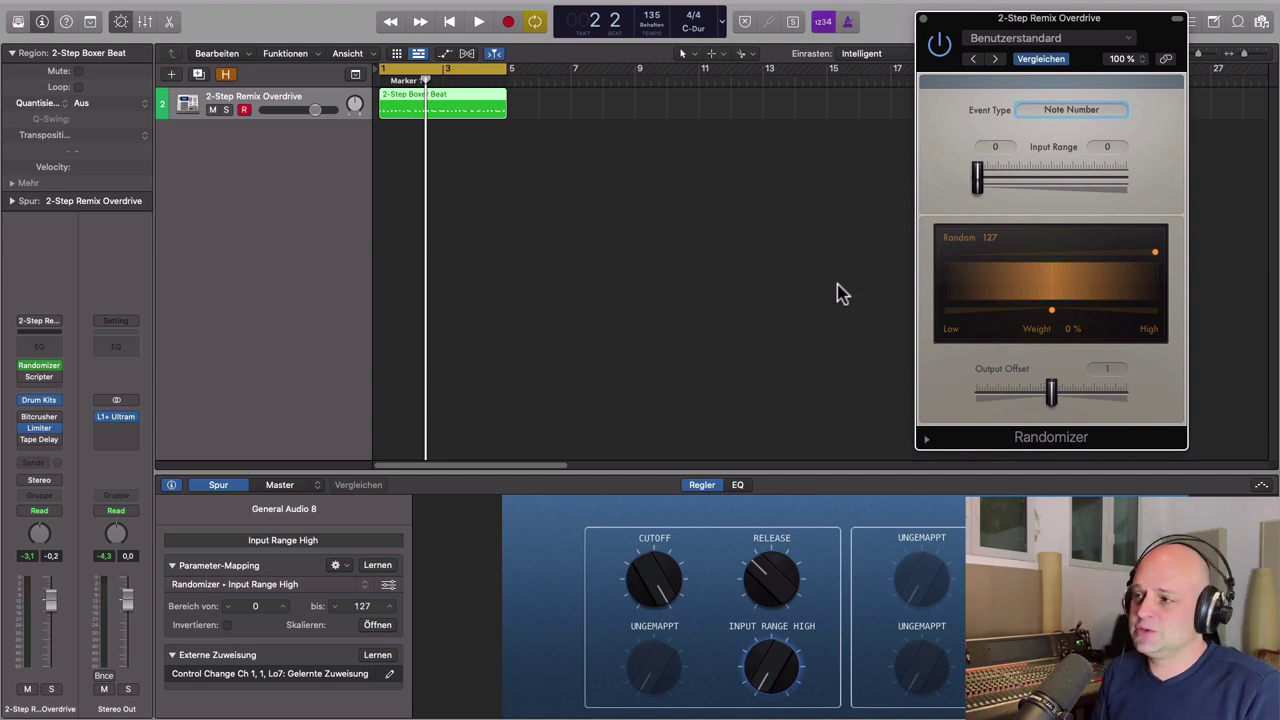
- Replace the Randomizer window with the Bitcrusher's and place it above the Smart Controls
left_click(923, 20)
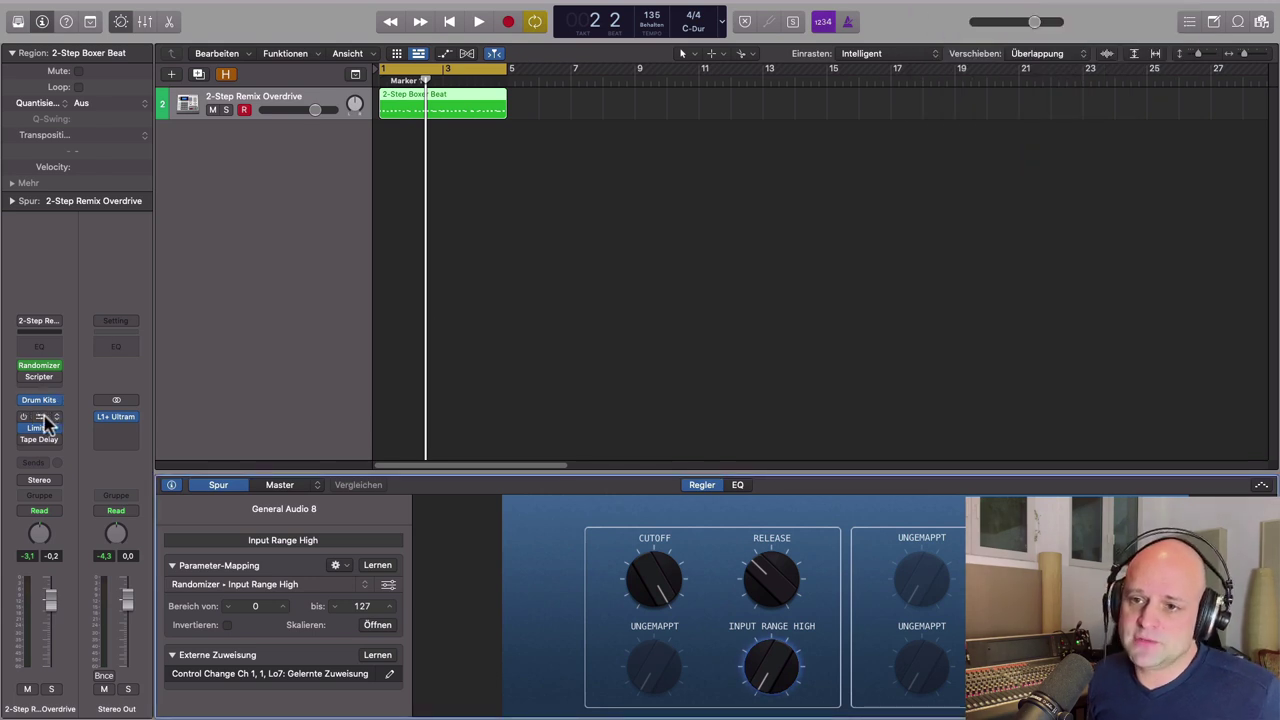
left_click(41, 417)
left_click_drag(586, 266, 797, 155)
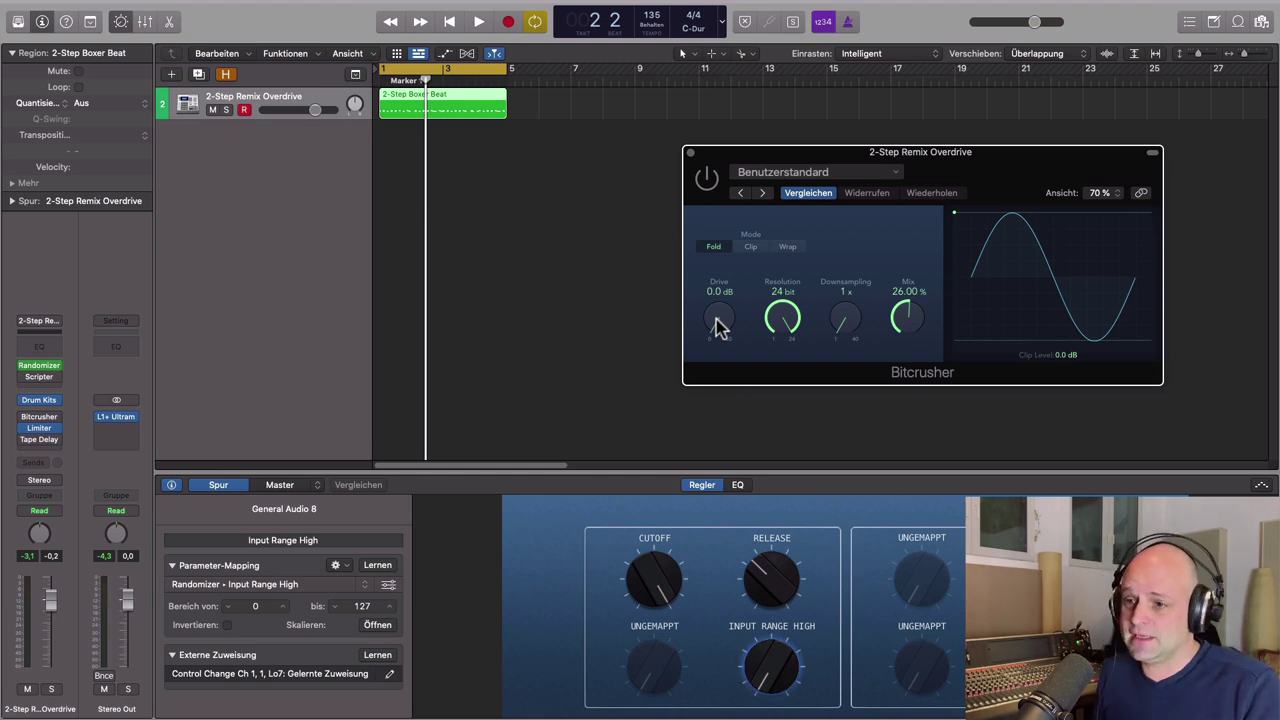
- Add a second mapping to the Input Range High knob and learn the Bitcrusher's Drive for it
left_click(346, 568)
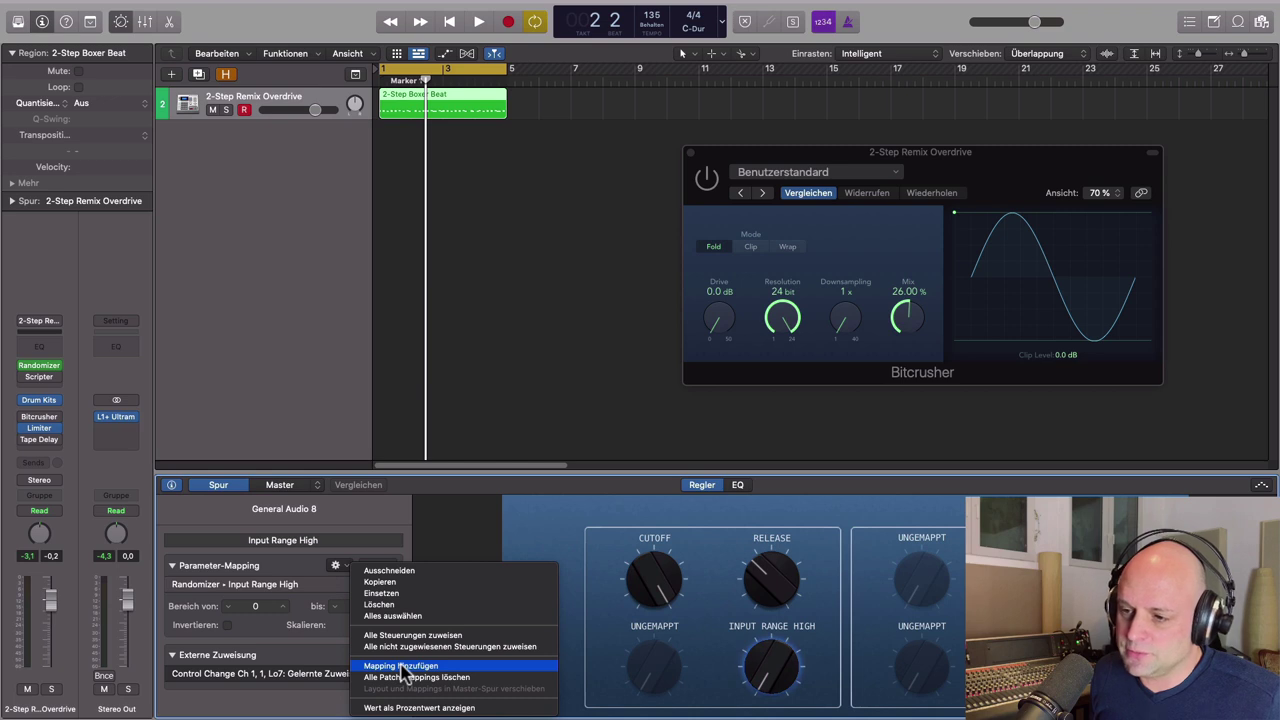
left_click(403, 666)
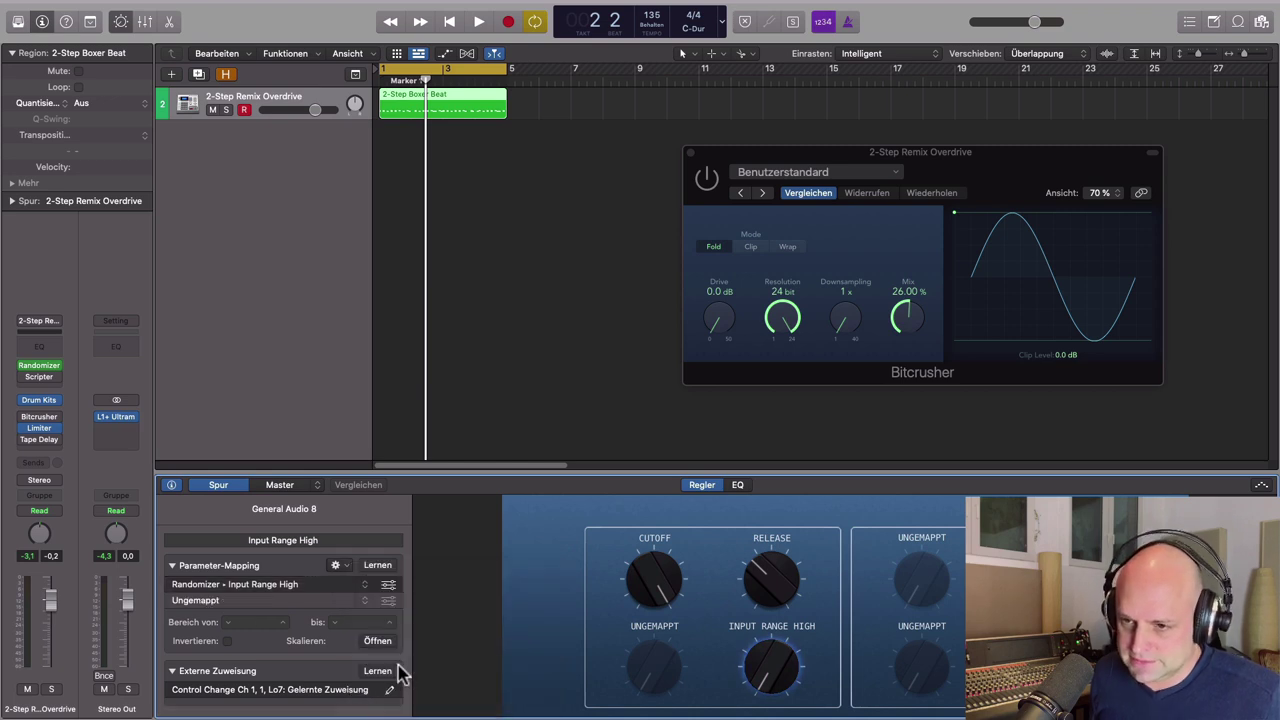
left_click(248, 603)
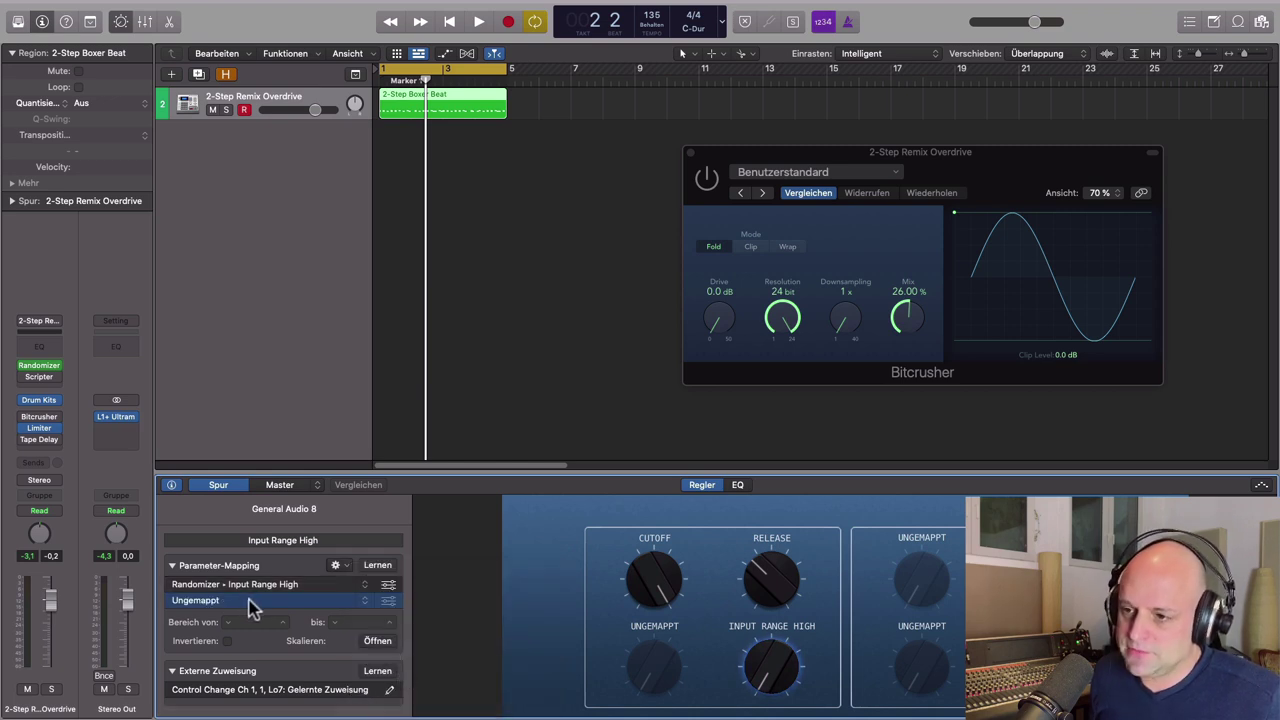
left_click(378, 566)
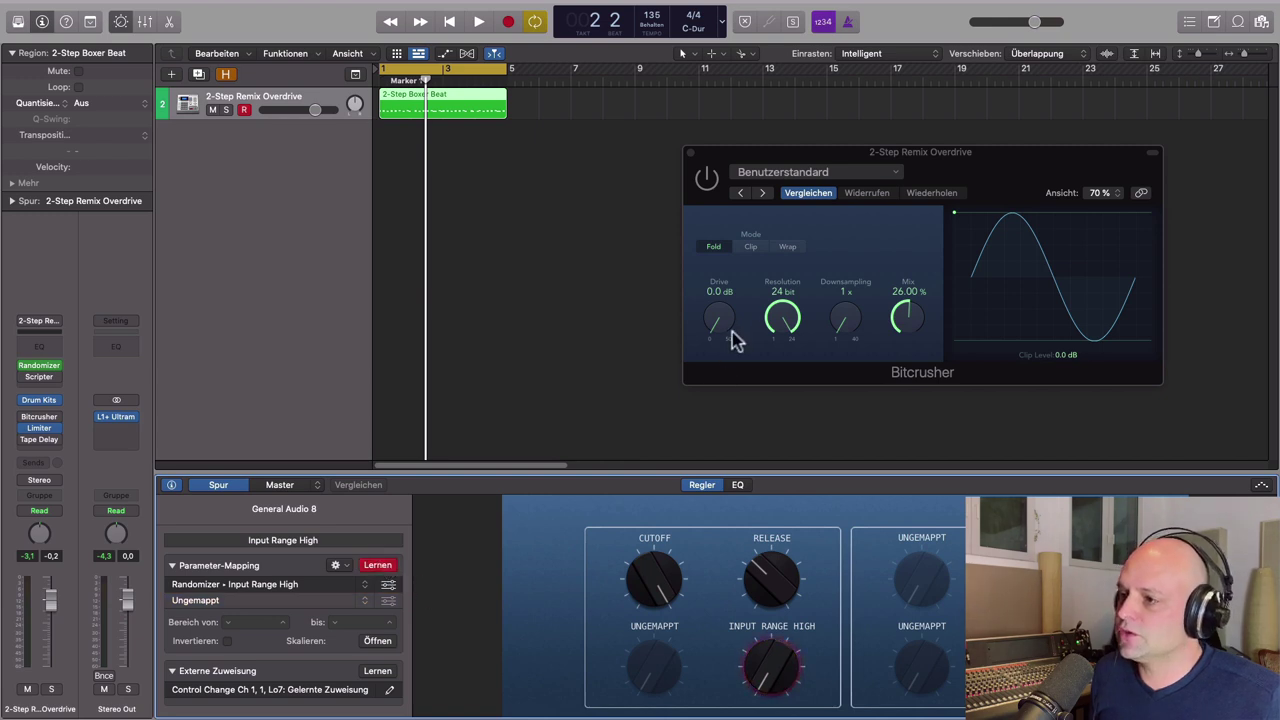
left_click_drag(720, 328, 694, 343)
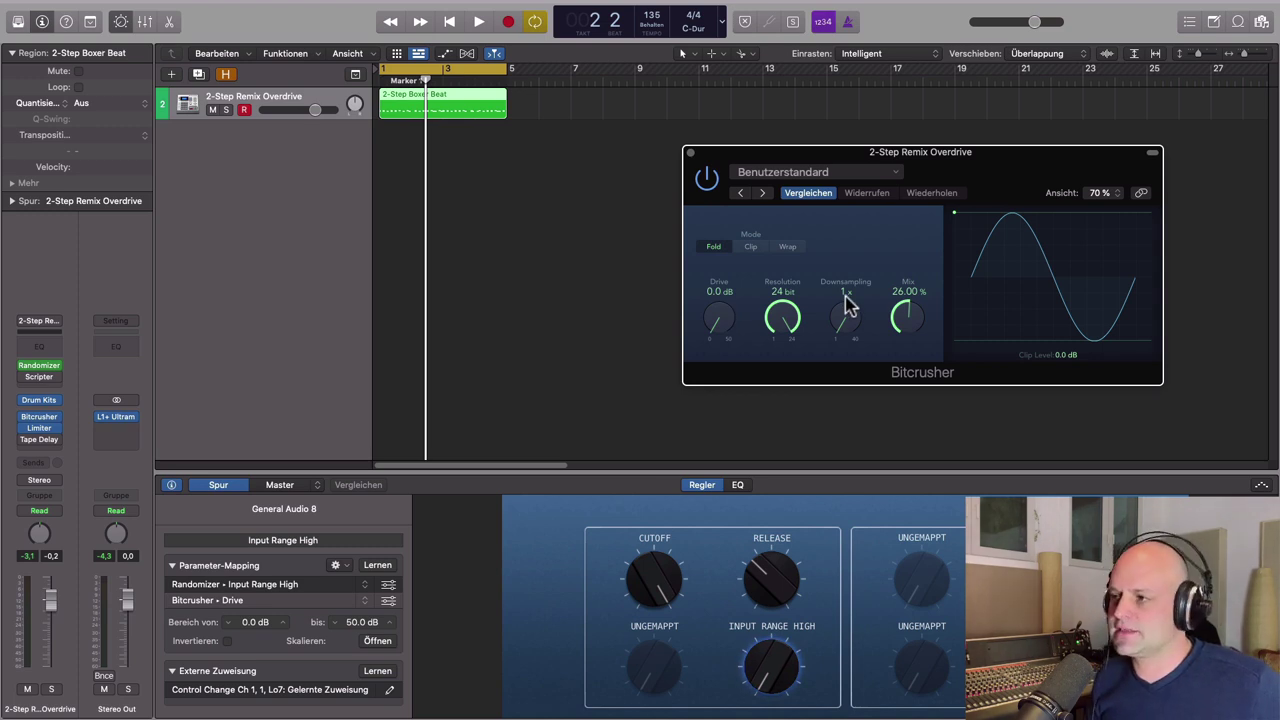
- Audition the beat with the knob controlling both the Randomizer and the active Bitcrusher
key("space")
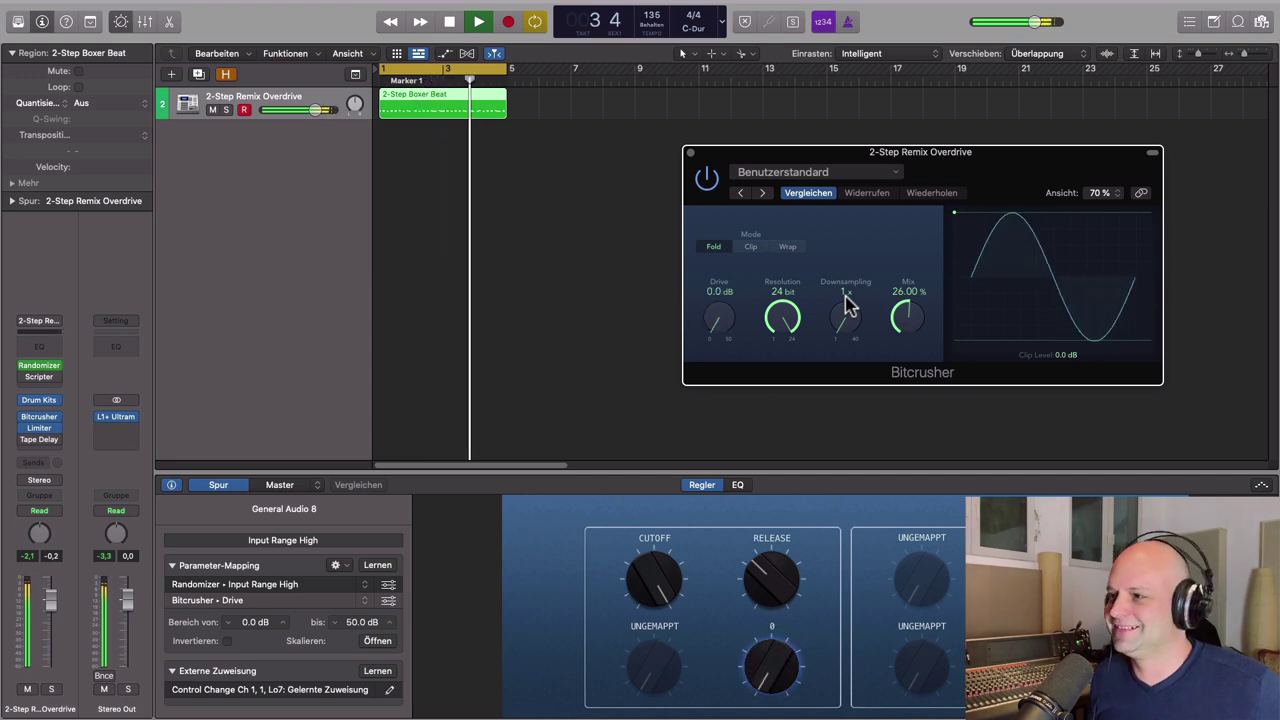
key("space")
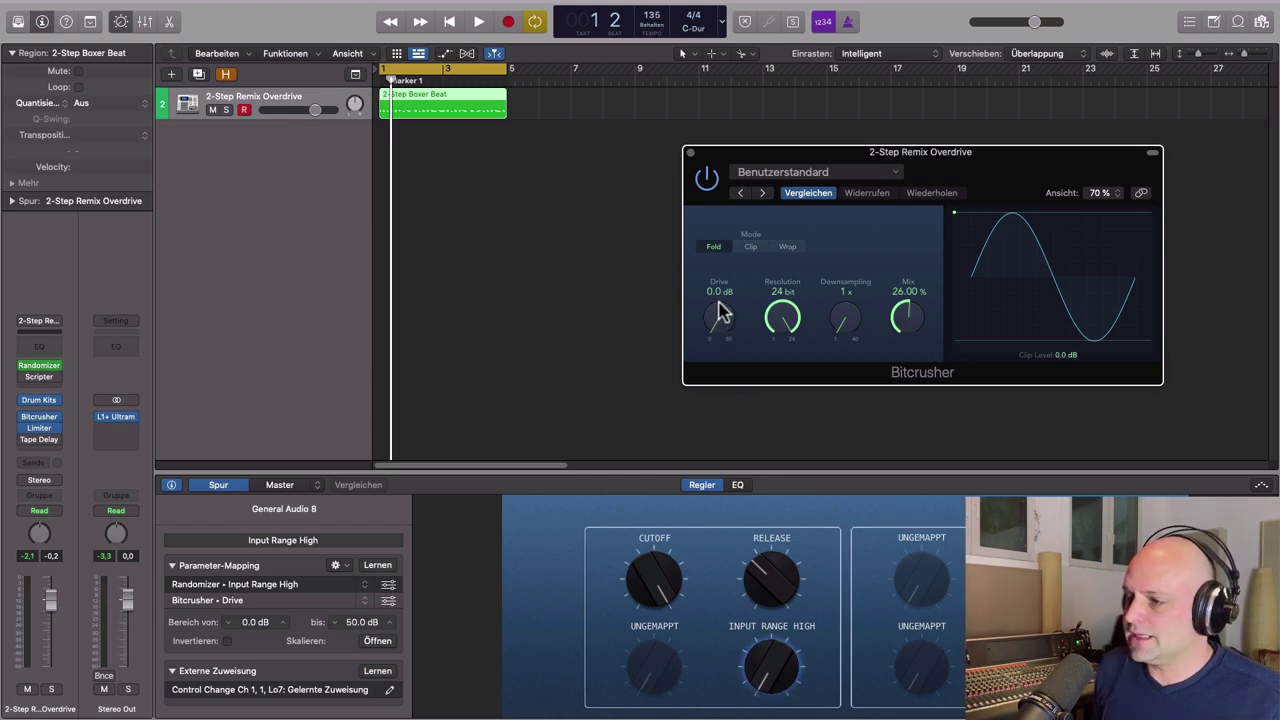
- In the Drive mapping's scaling curve, add a point at 64, 25.0 dB and lower the end point to about 24.5 dB
left_click(377, 641)
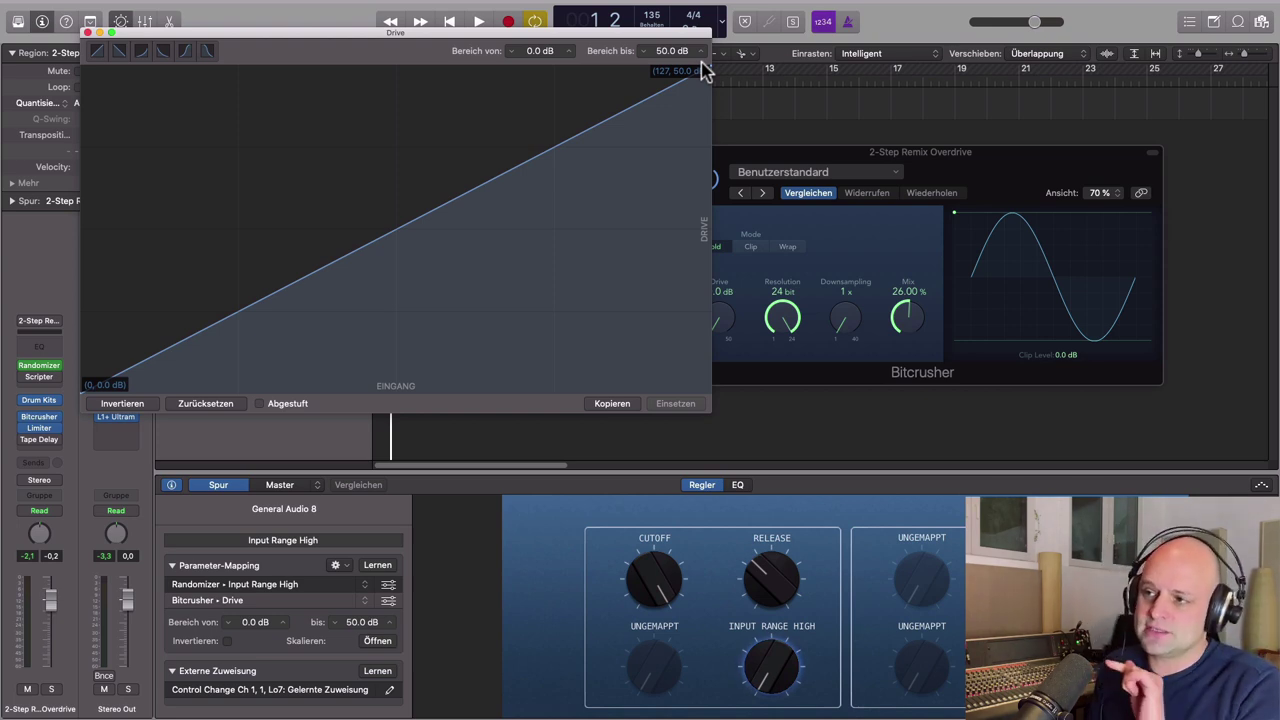
mouse_move(655, 38)
left_mouse_down()
mouse_move(551, 55)
mouse_move(677, 38)
left_mouse_up()
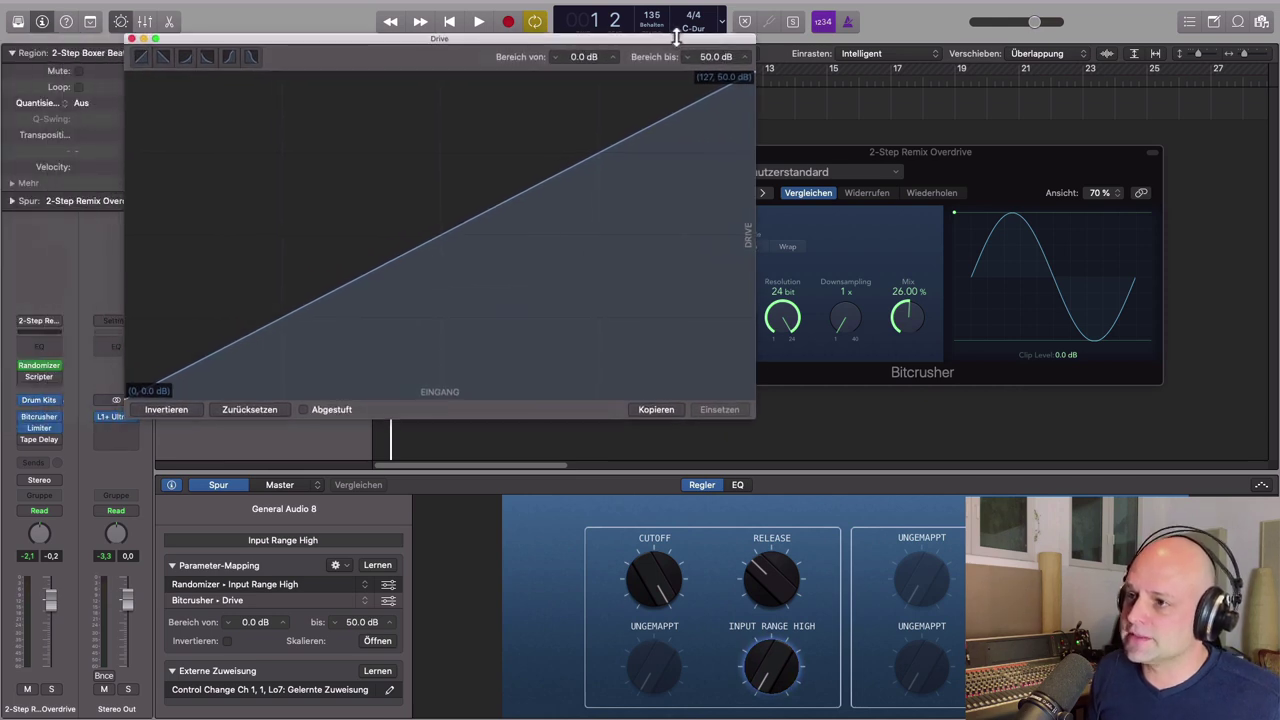
left_click(441, 243)
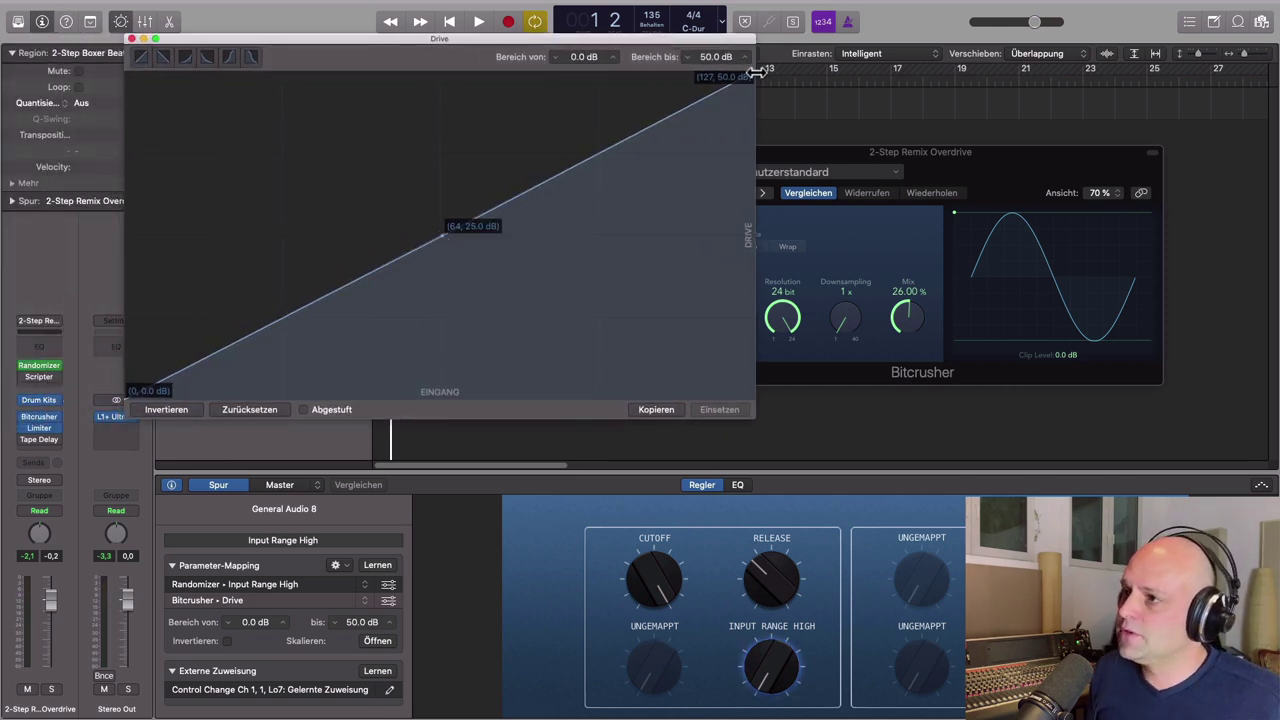
left_click_drag(755, 76, 752, 246)
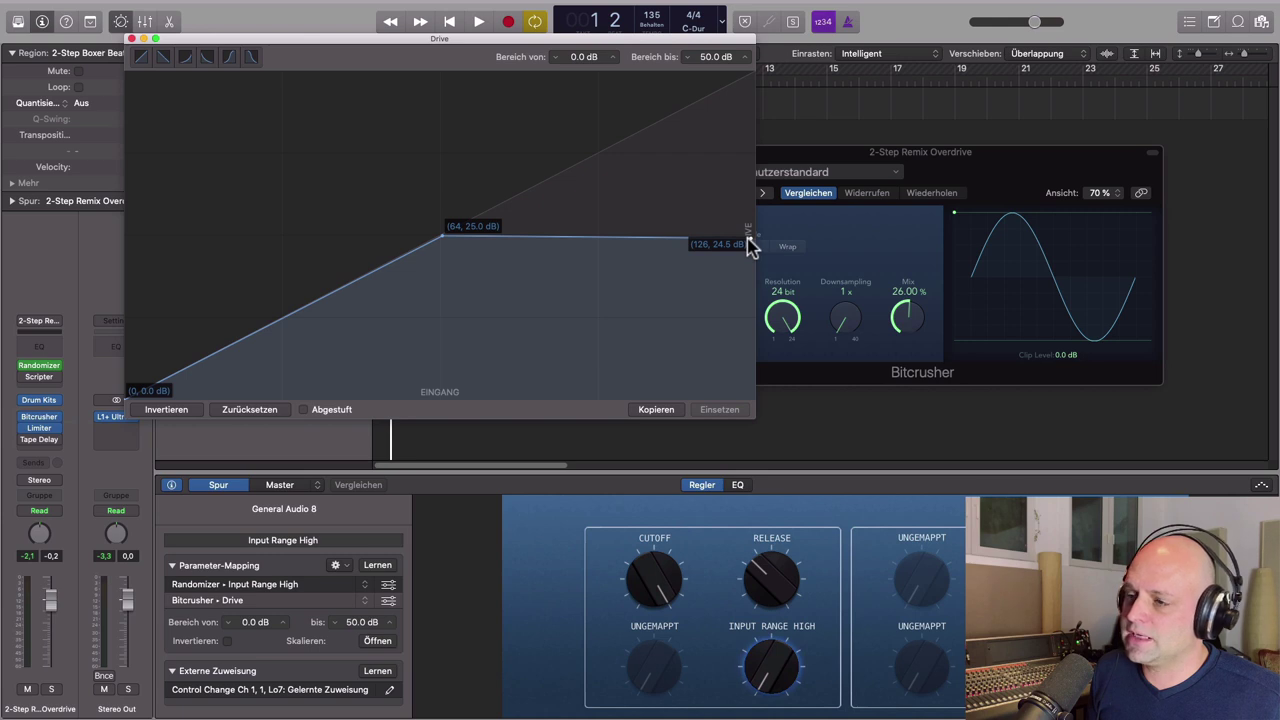
- Close the Drive scaling window and the Bitcrusher window
left_click_drag(466, 238, 471, 236)
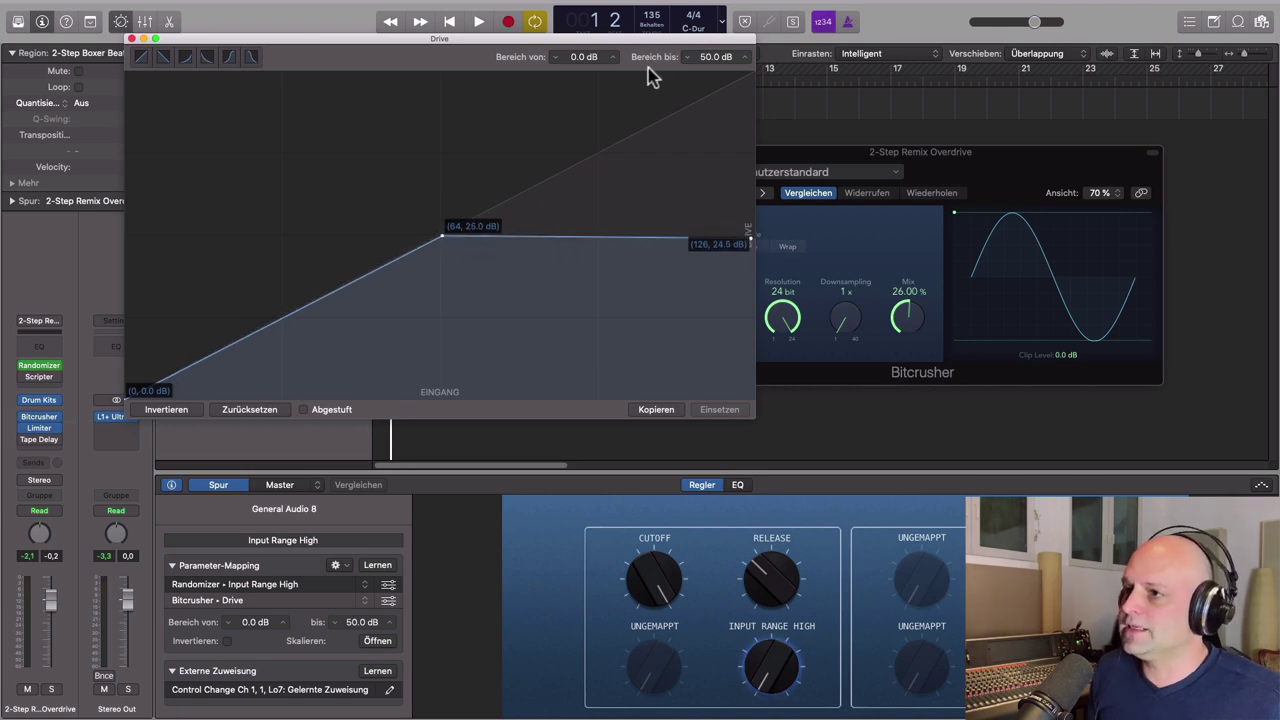
left_click_drag(254, 44, 250, 45)
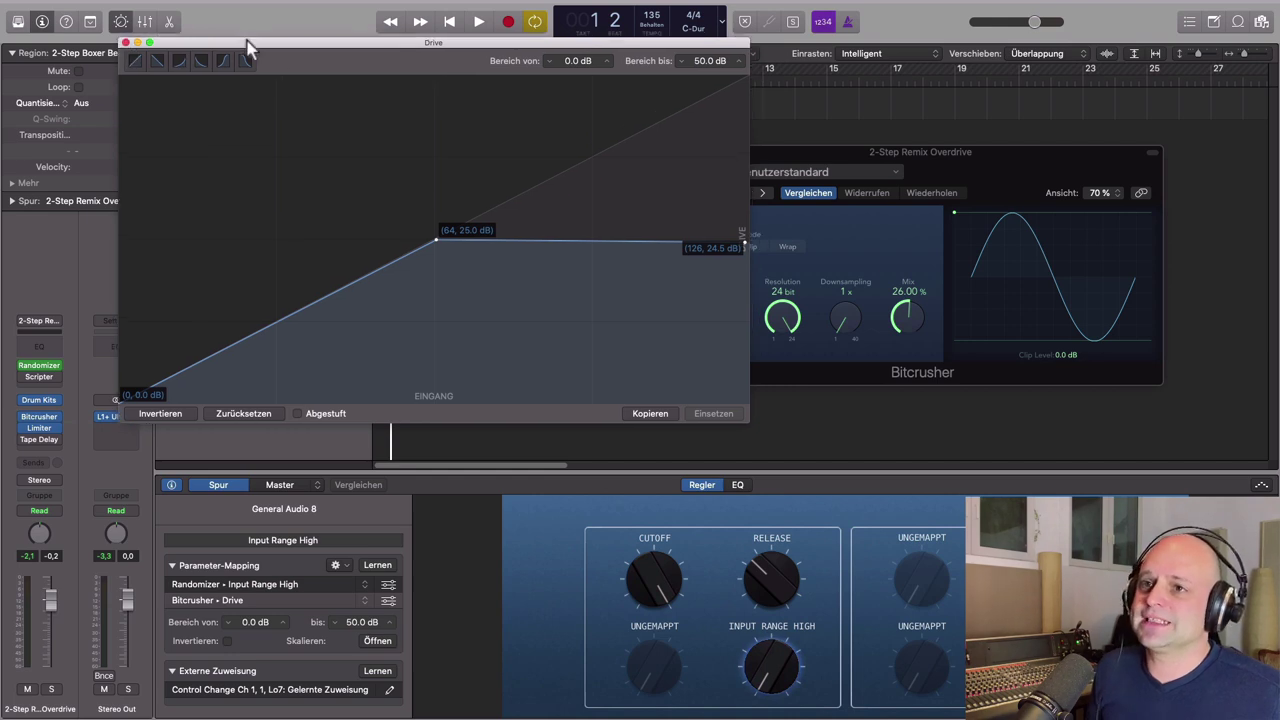
left_click(127, 41)
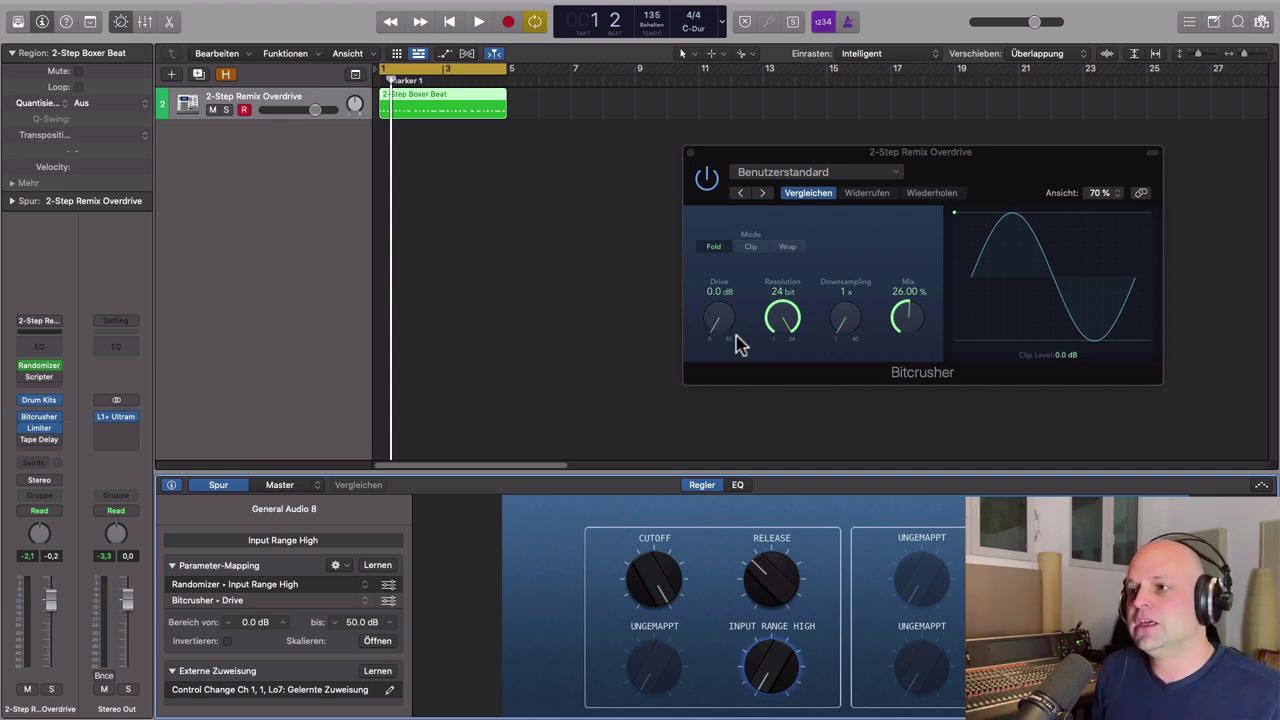
left_click(690, 153)
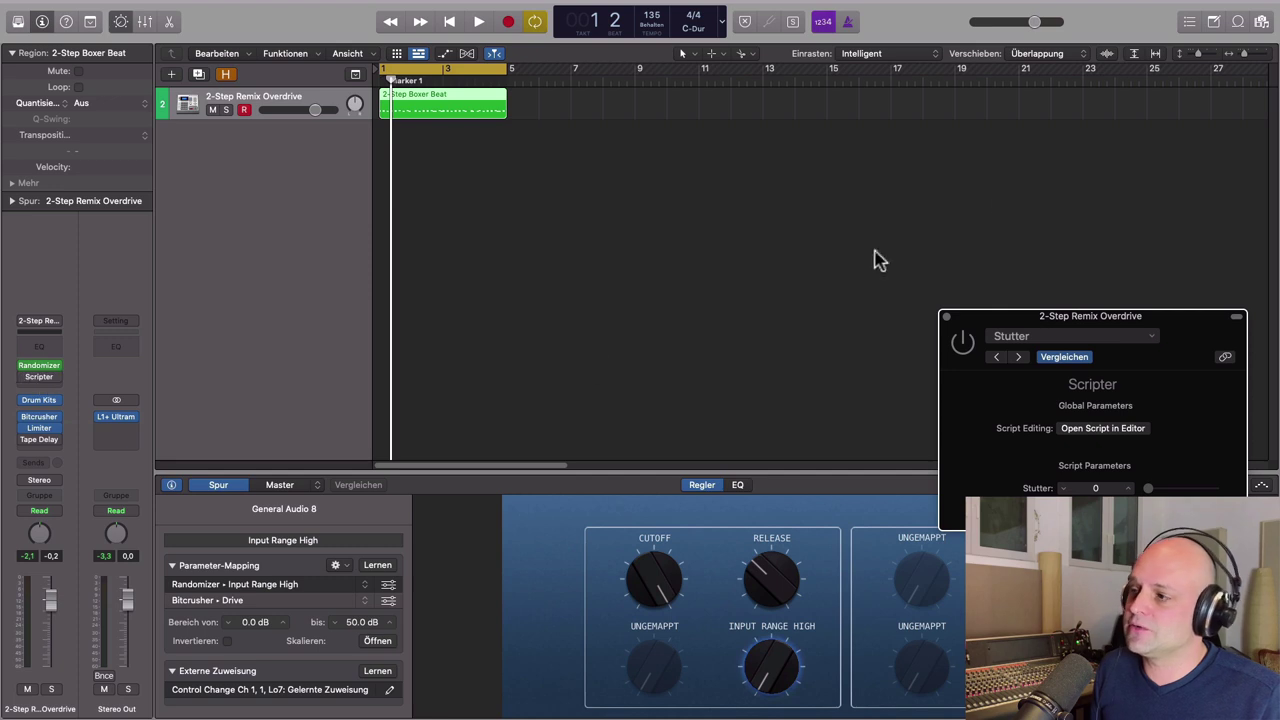
- Place the Scripter window above the Smart Controls, keep its Stutter preset and switch the plug-in on
left_click_drag(1194, 329, 884, 127)
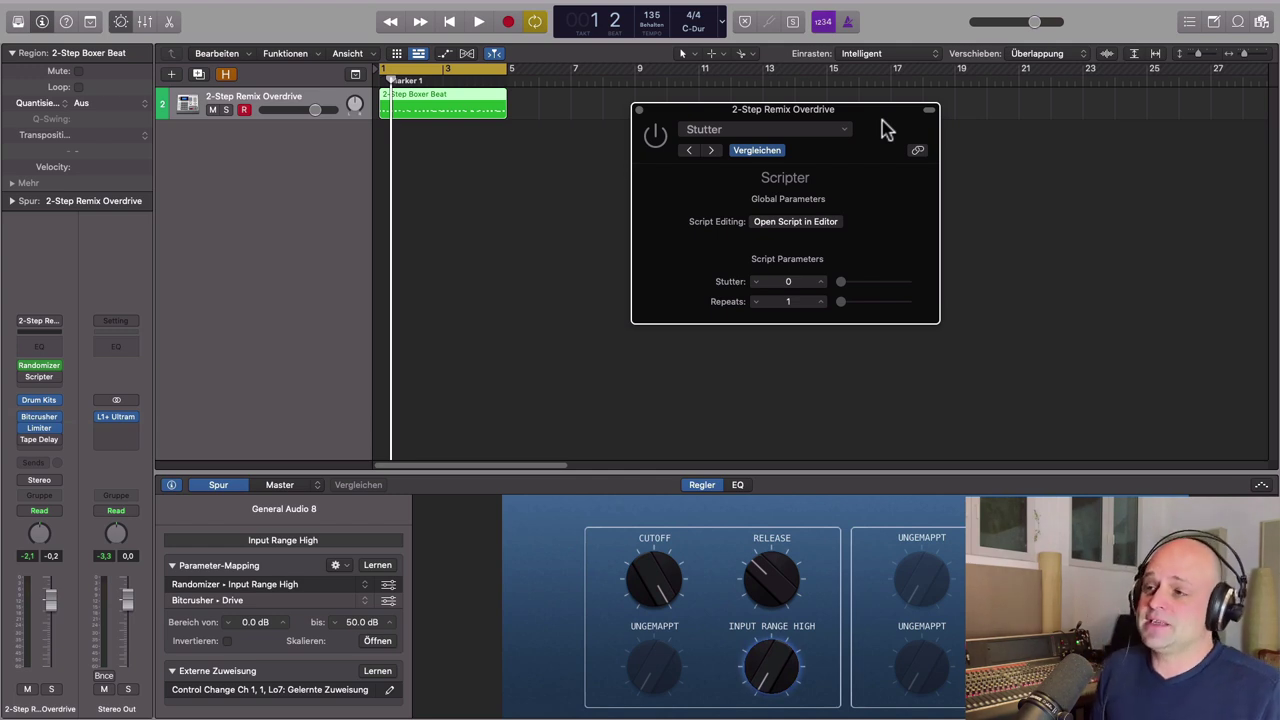
left_click(838, 131)
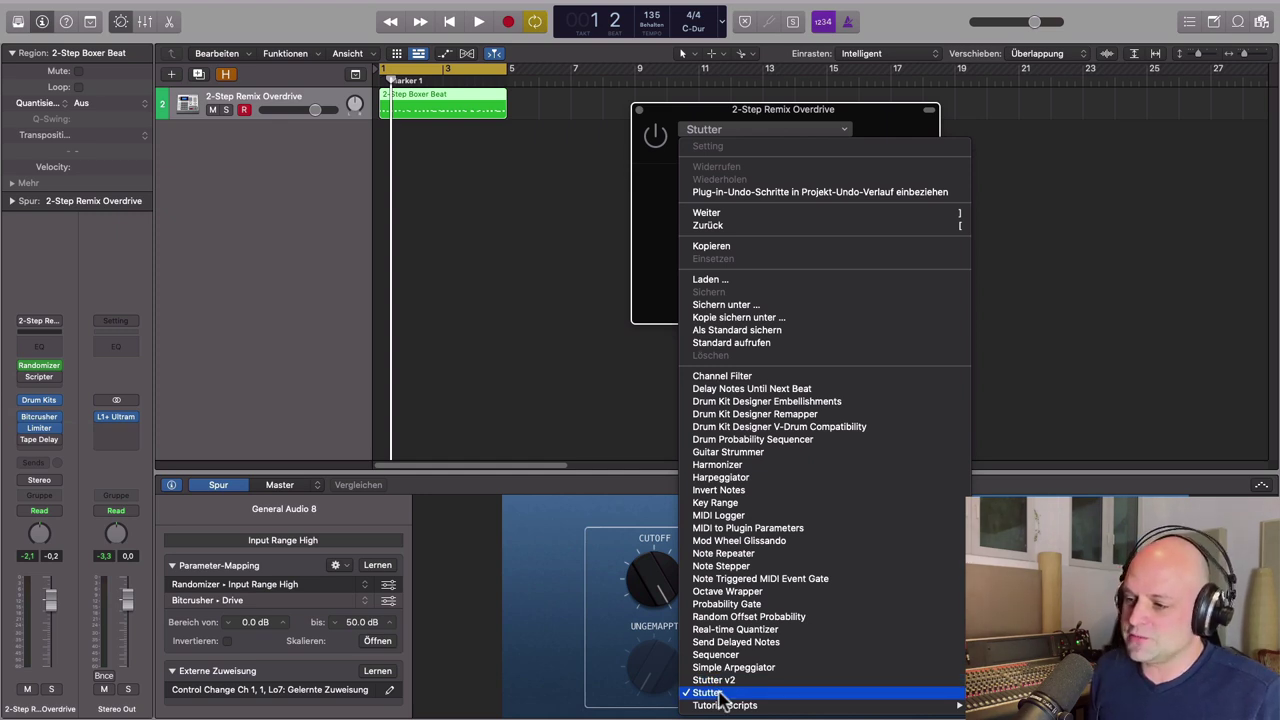
left_click(888, 124)
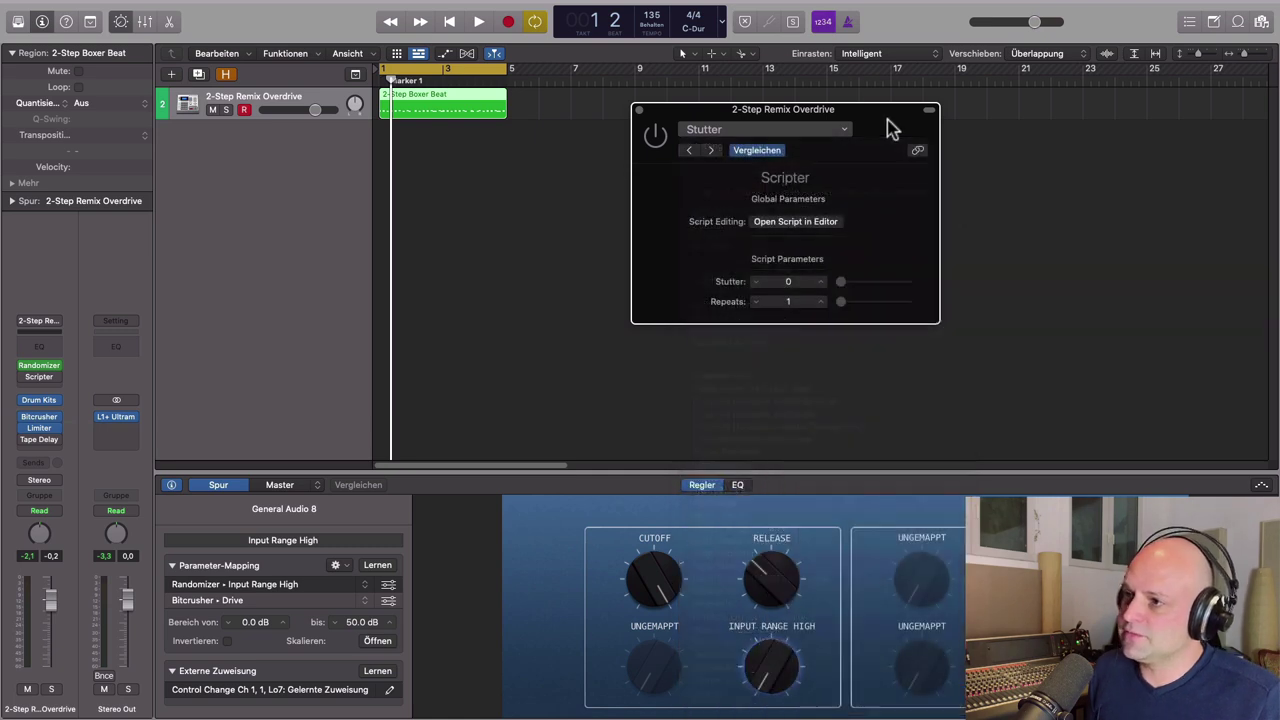
left_click(655, 139)
left_click_drag(877, 126, 897, 122)
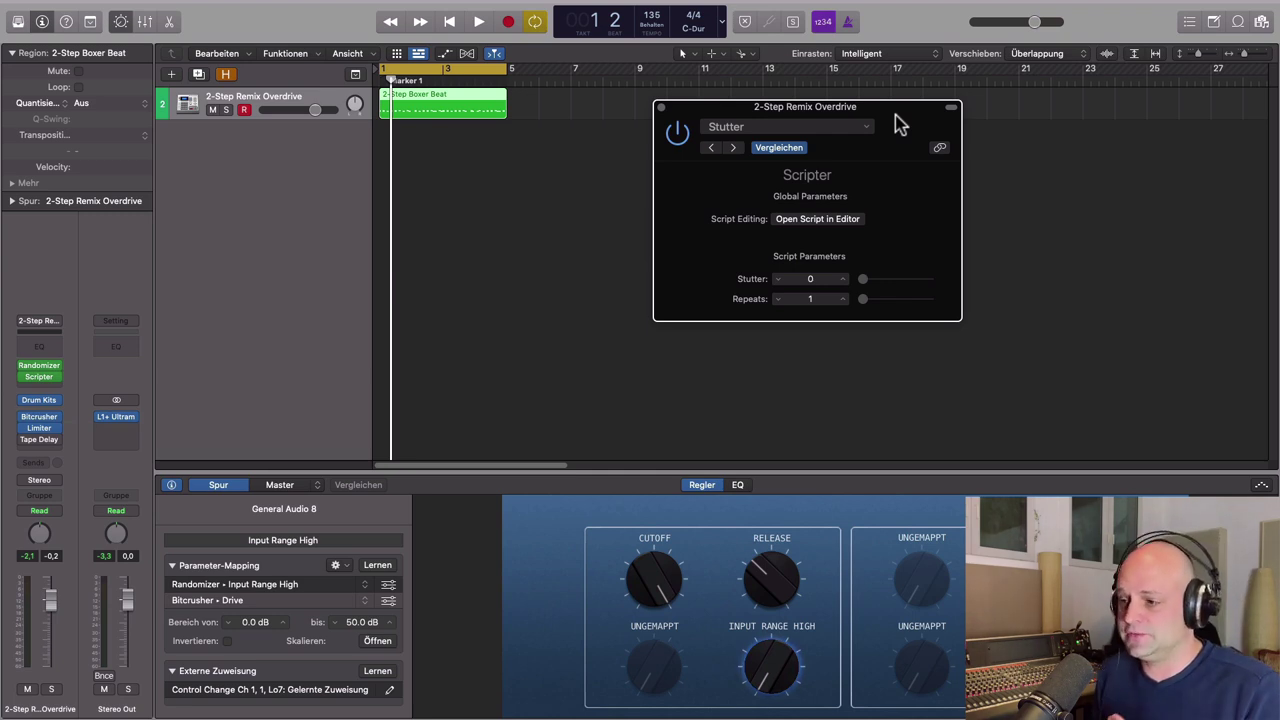
- Add a third mapping to the Input Range High knob, learn the Scripter's Stutter for it and close the Scripter window
left_click(345, 566)
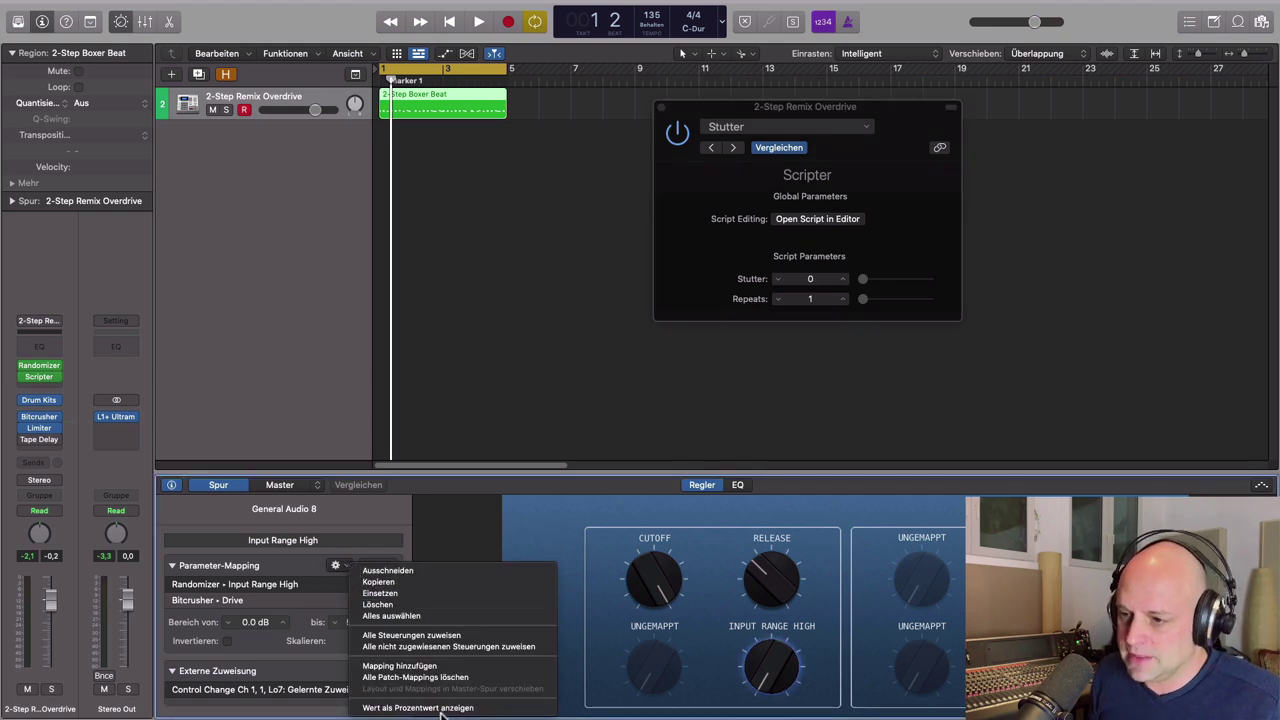
left_click(418, 665)
left_click(224, 617)
left_click(367, 566)
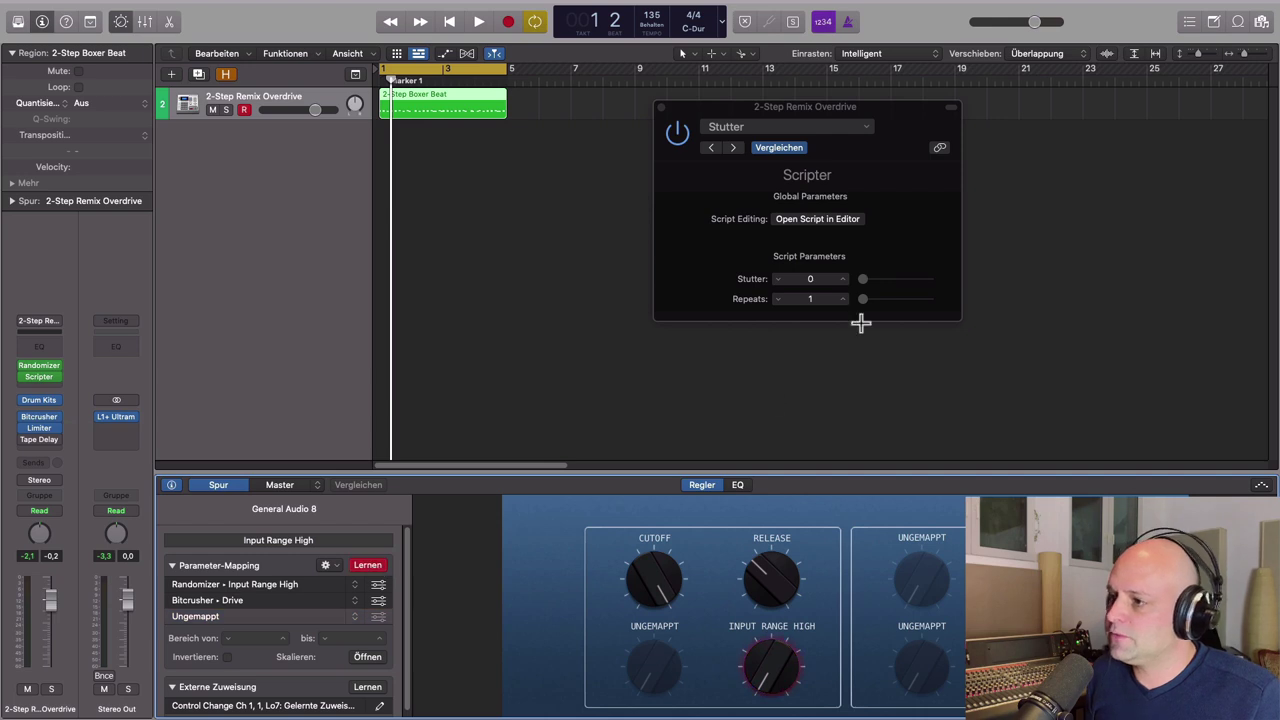
left_click_drag(860, 280, 893, 285)
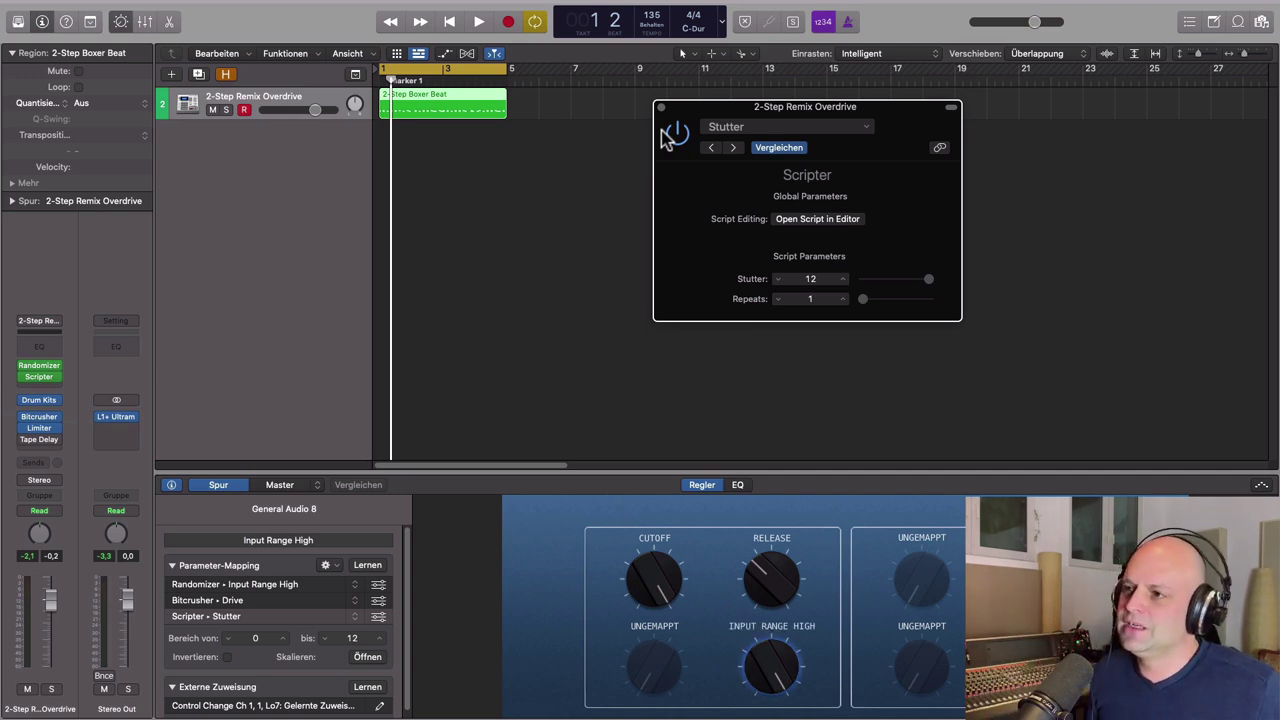
left_click(661, 107)
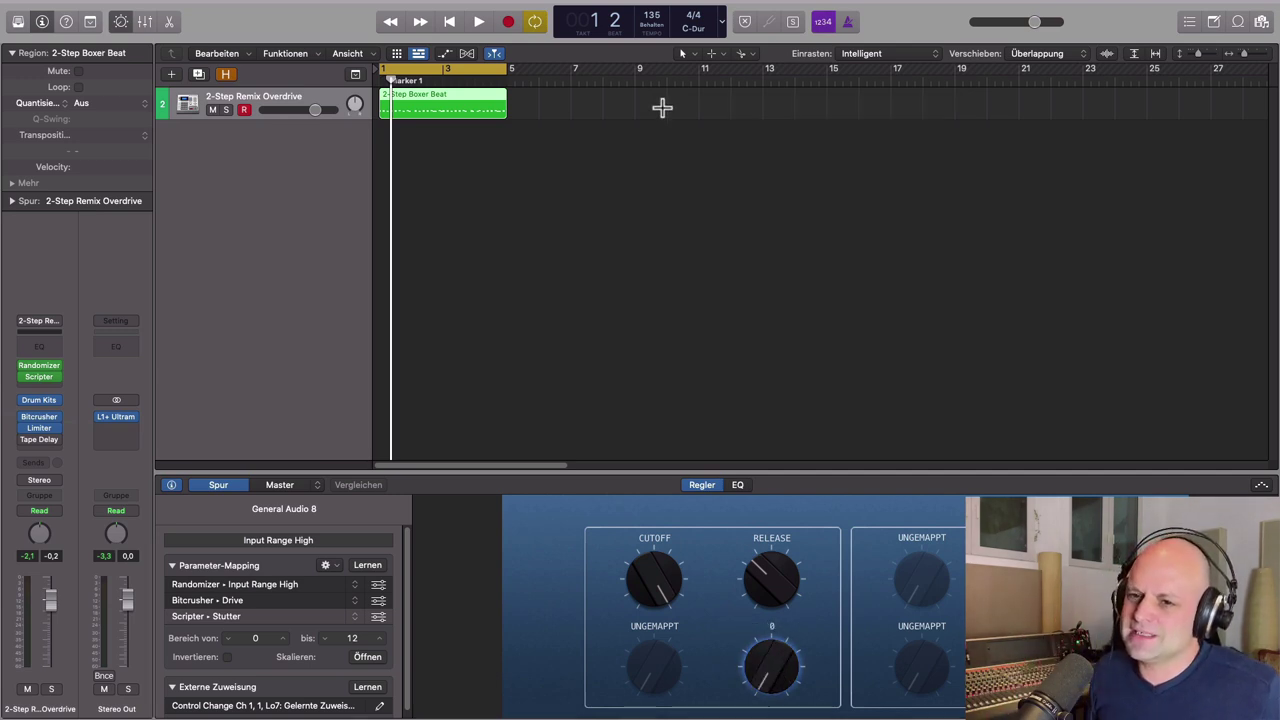
- Open the Stutter mapping's scaling and turn off the stepped view to show it as an editable curve
left_click(367, 657)
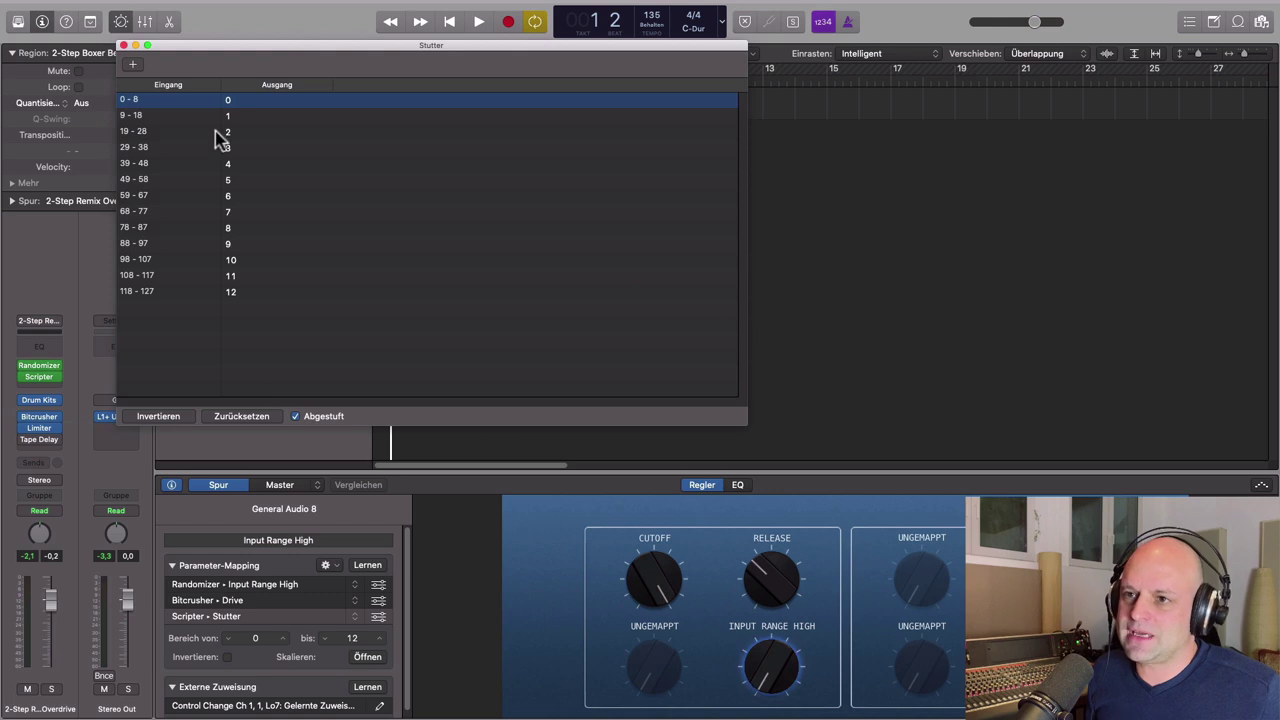
left_click(296, 417)
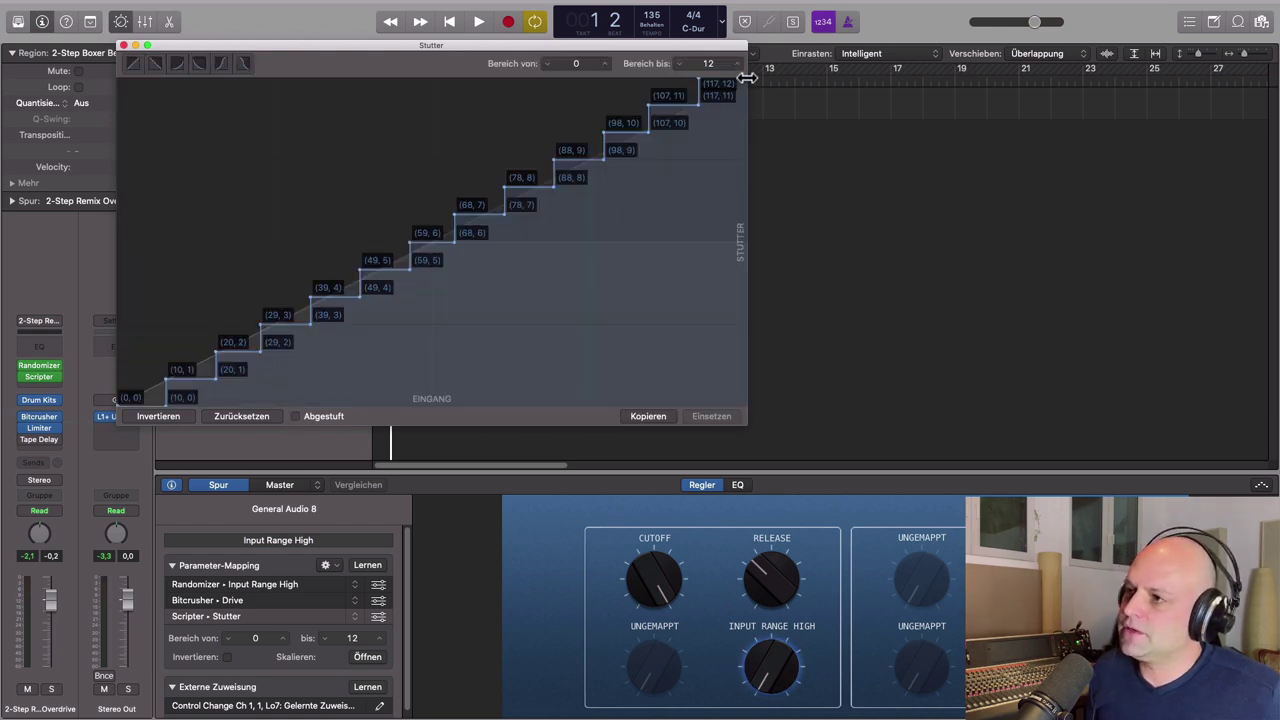
left_click(297, 416)
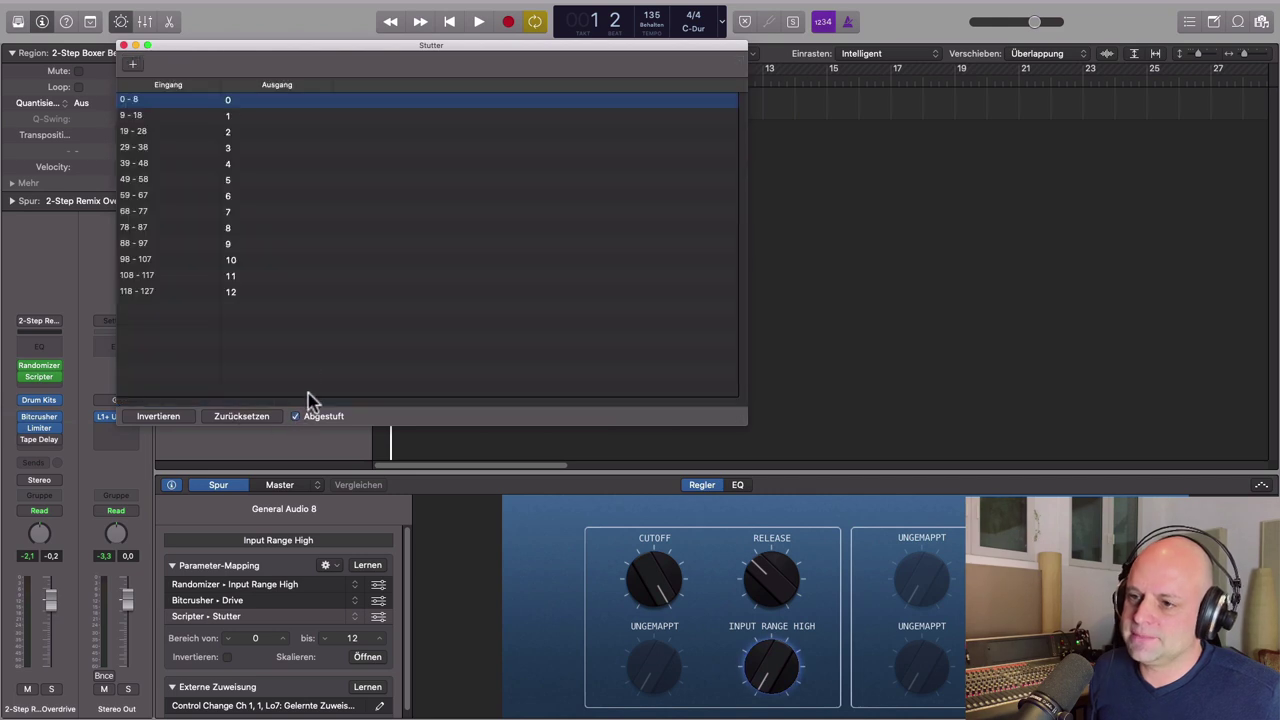
left_click(297, 417)
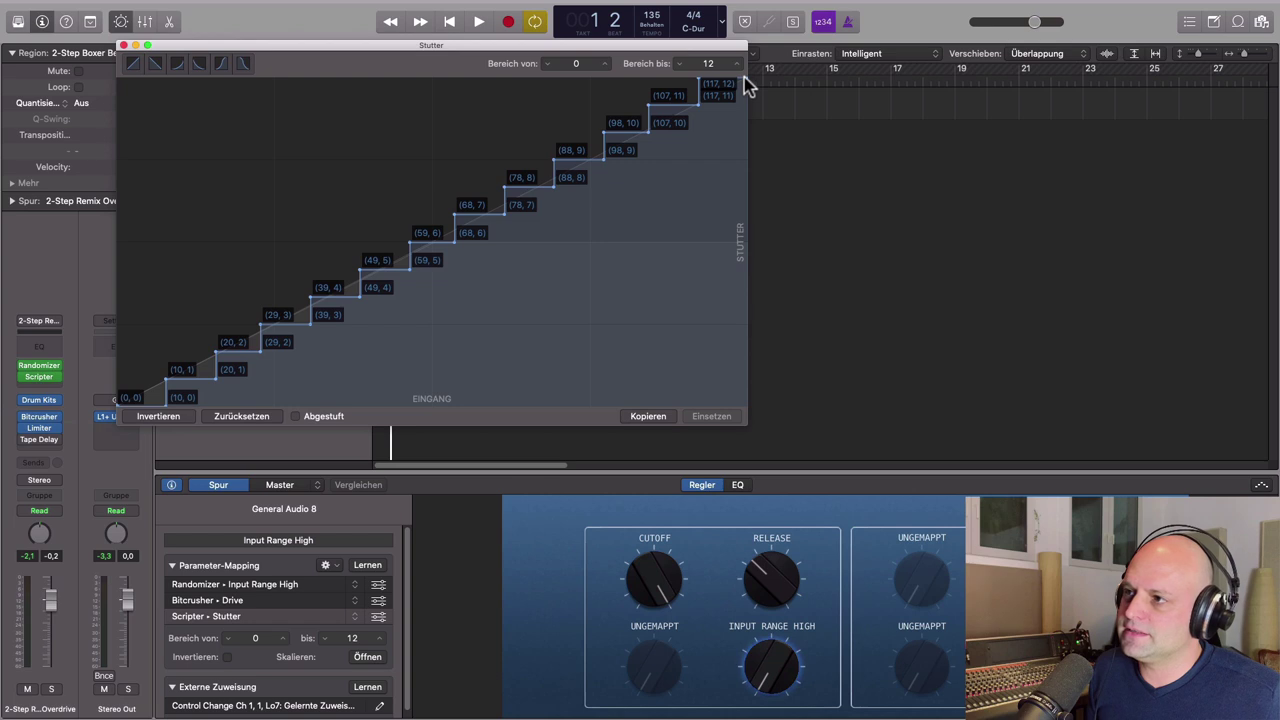
- In the Stutter curve, remove the steps above 6, set the end point to 126, 6 and close the scaling window
left_click_drag(743, 82, 462, 222)
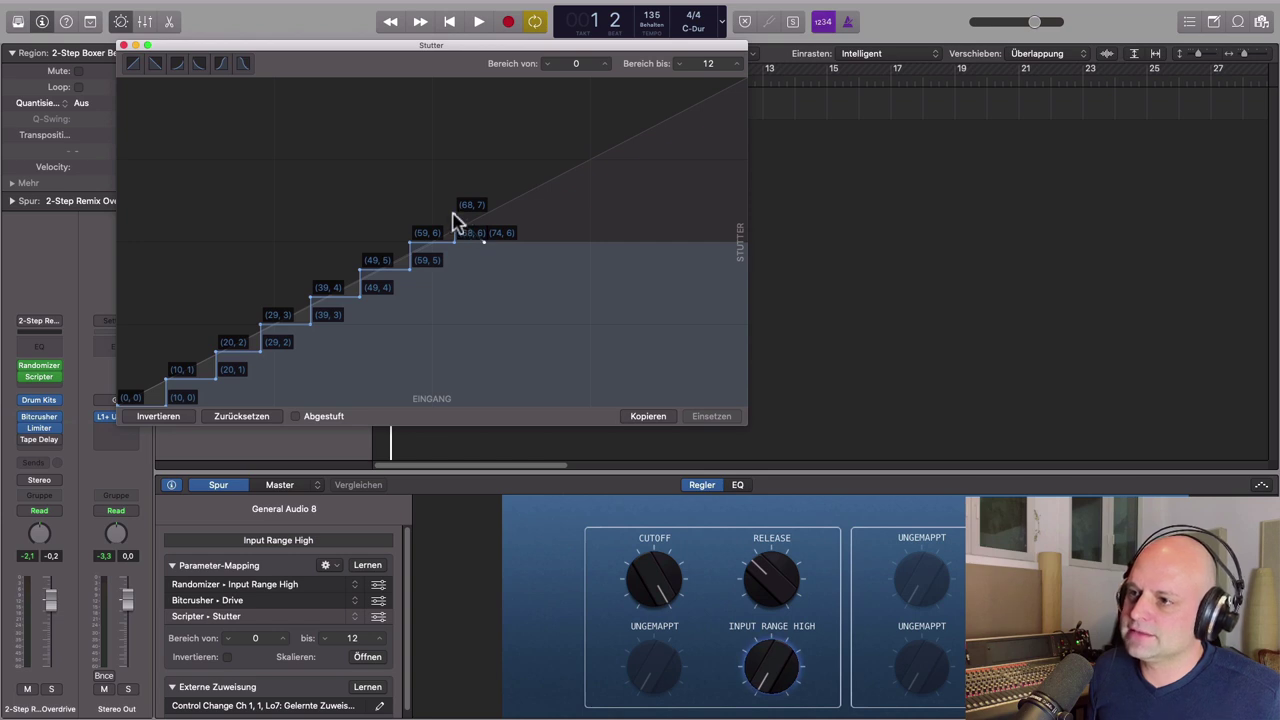
left_click(455, 216)
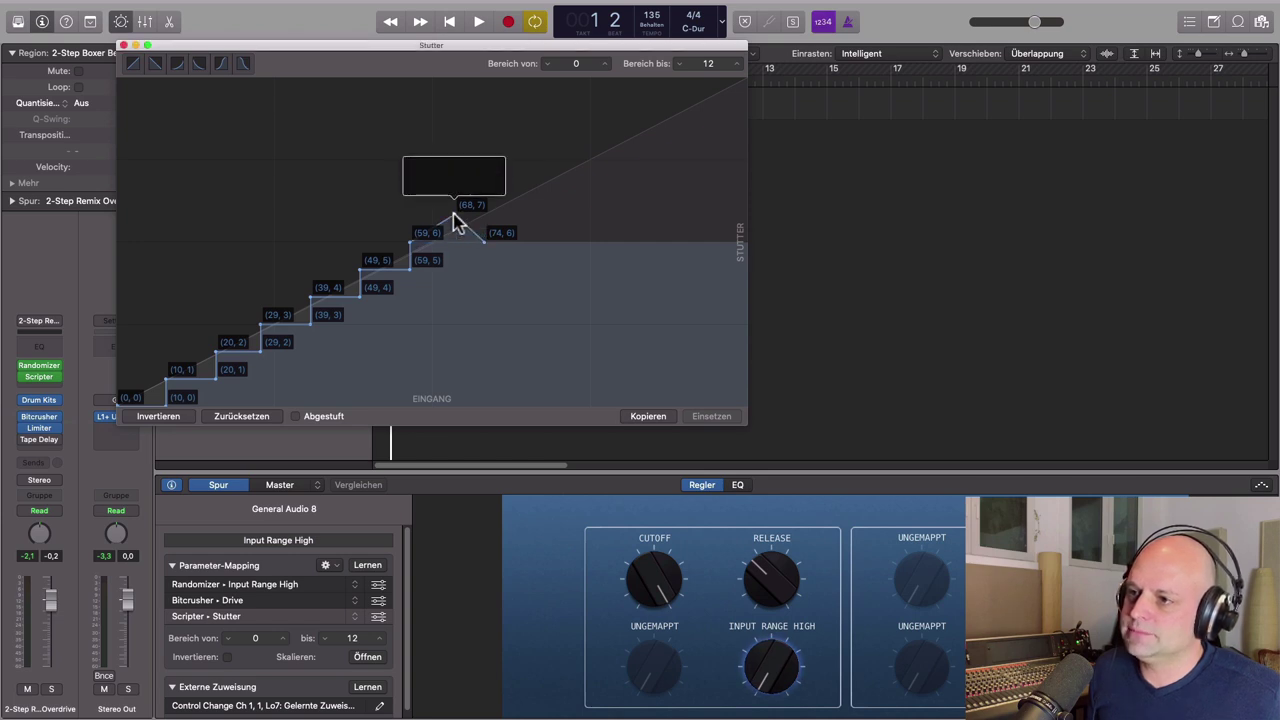
left_click_drag(483, 249, 428, 247)
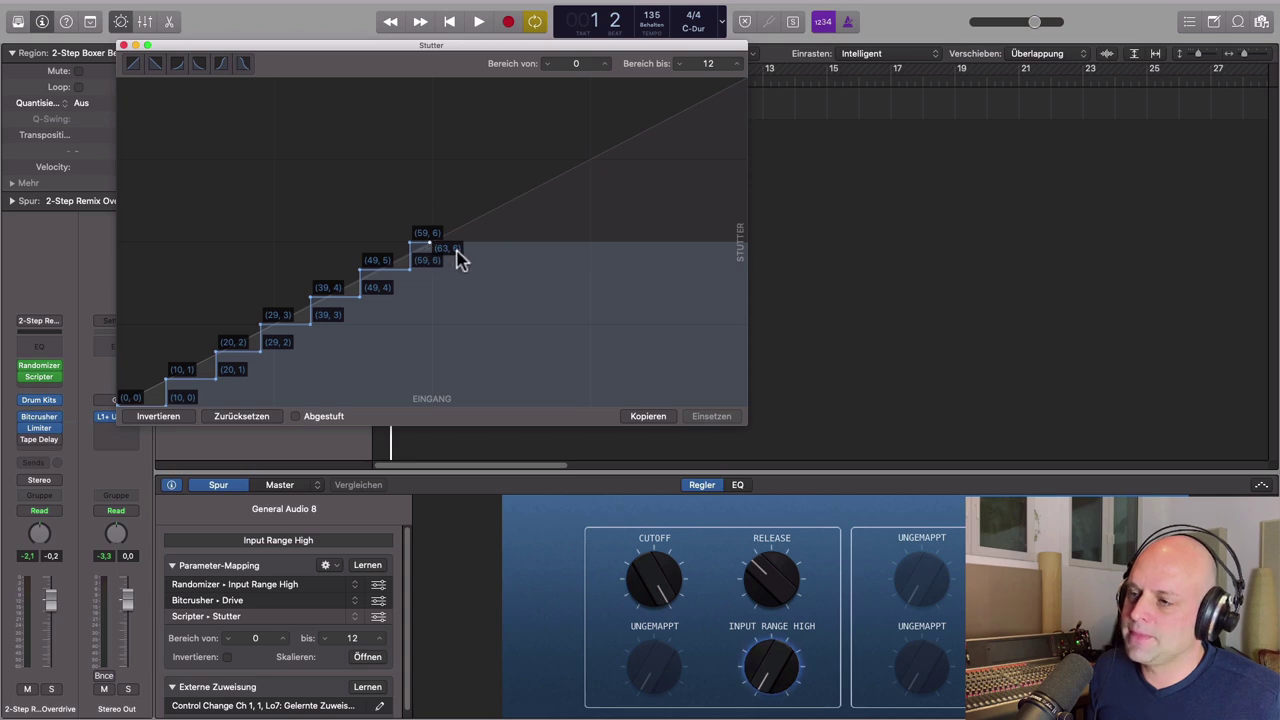
left_click_drag(730, 252, 744, 252)
left_click_drag(243, 50, 662, 60)
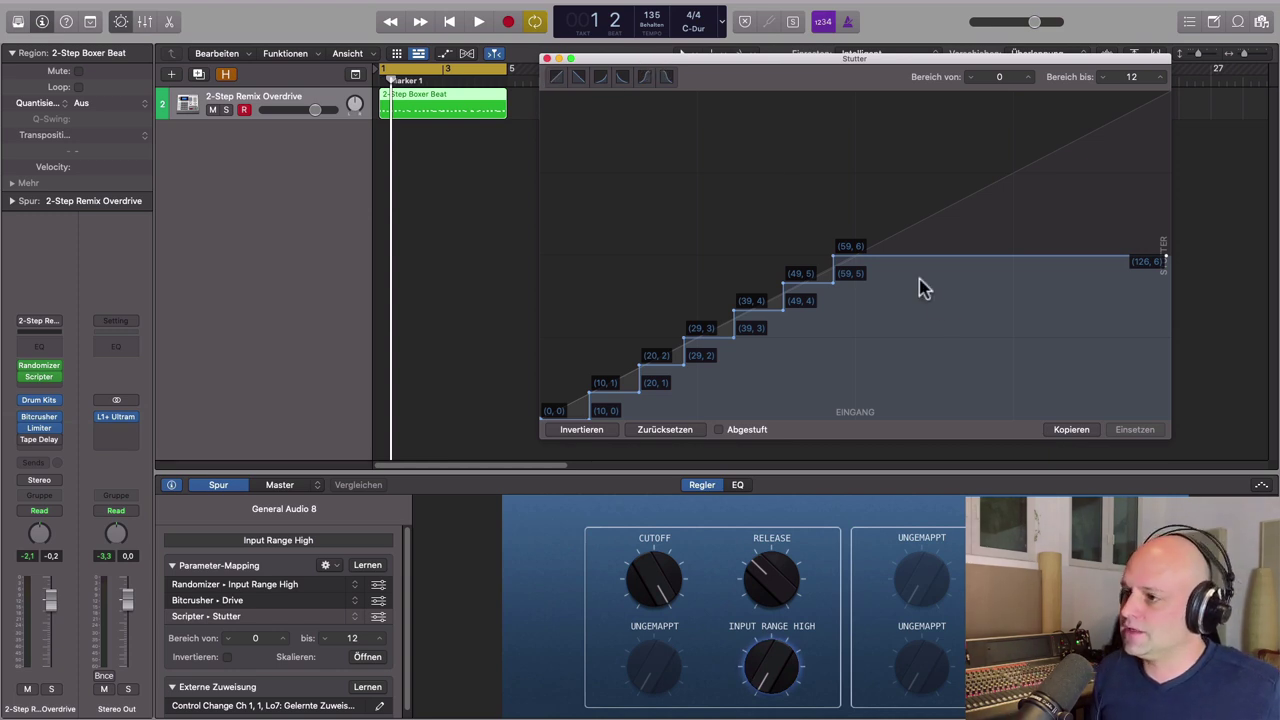
left_click(546, 59)
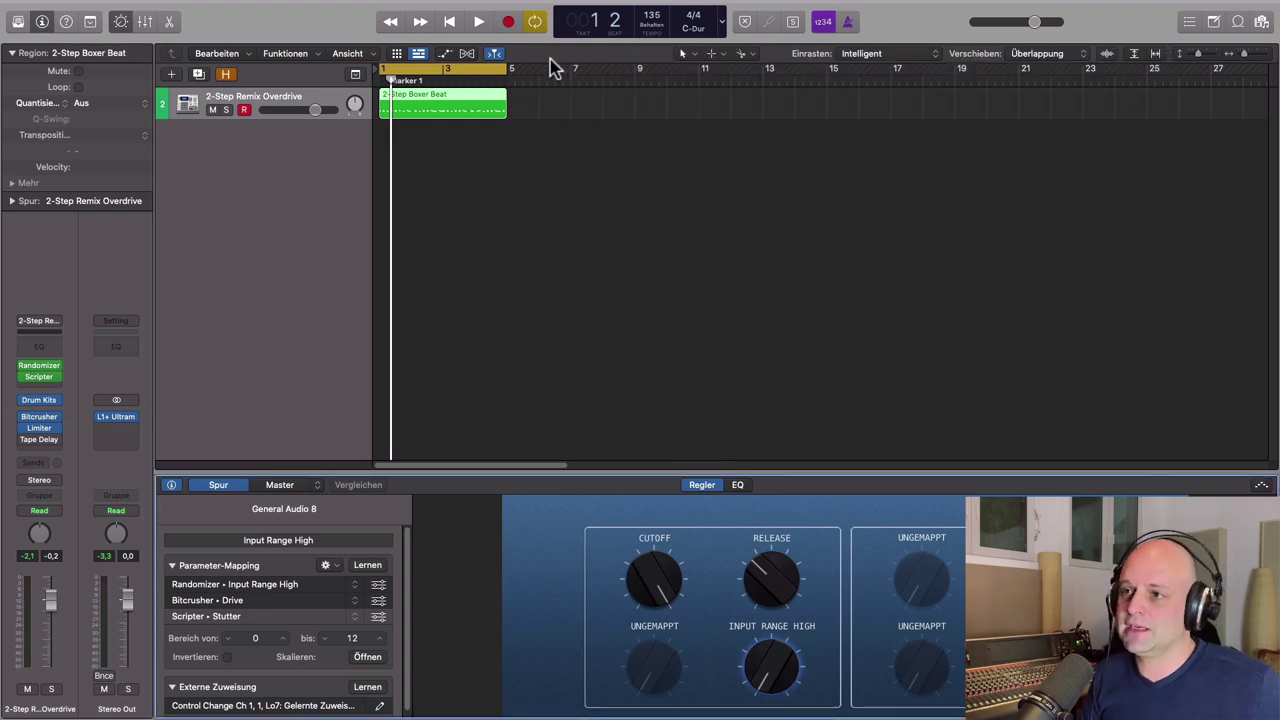
- Audition the beat while turning the mapped knob, with the Scripter window open to watch its Stutter value
key("space")
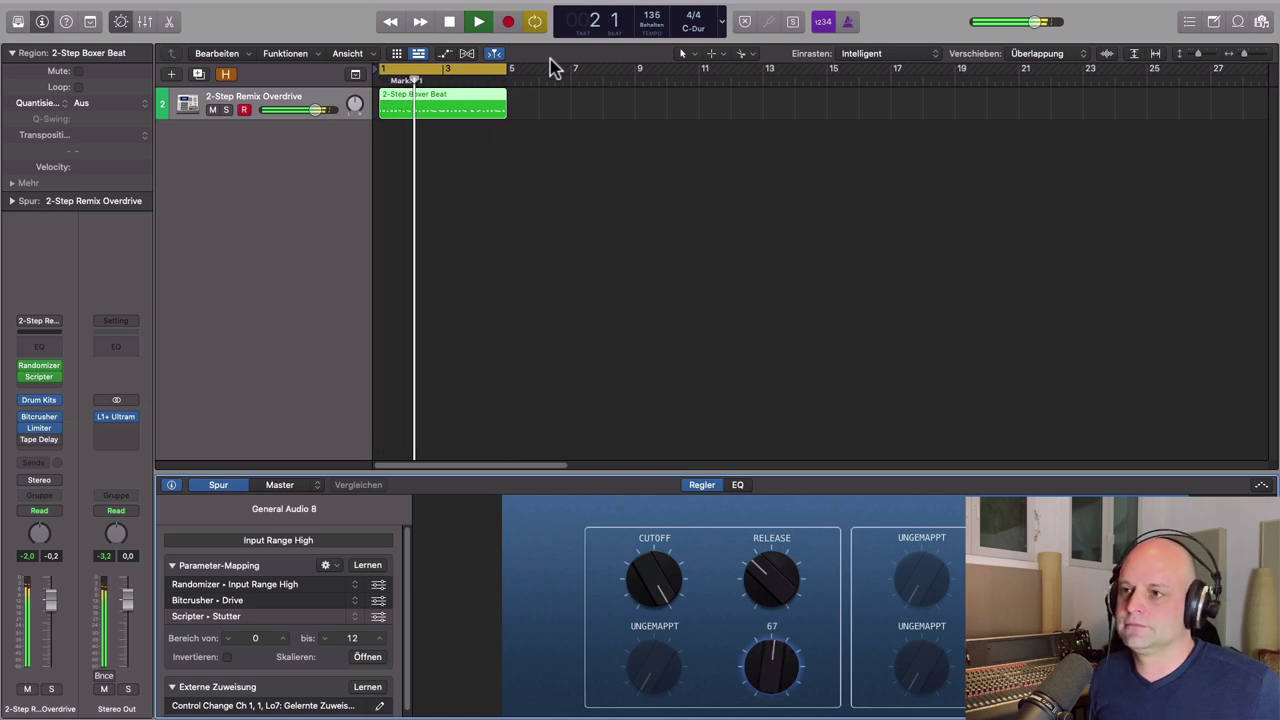
left_click(41, 378)
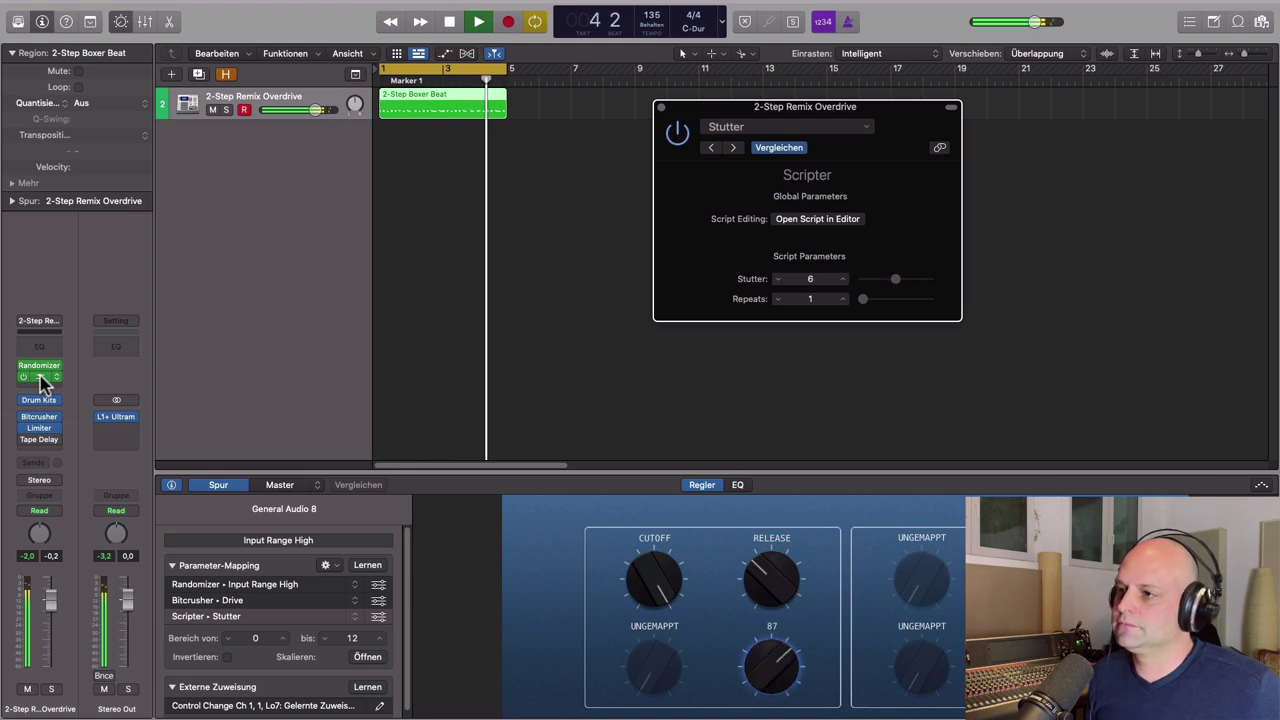
key("space")
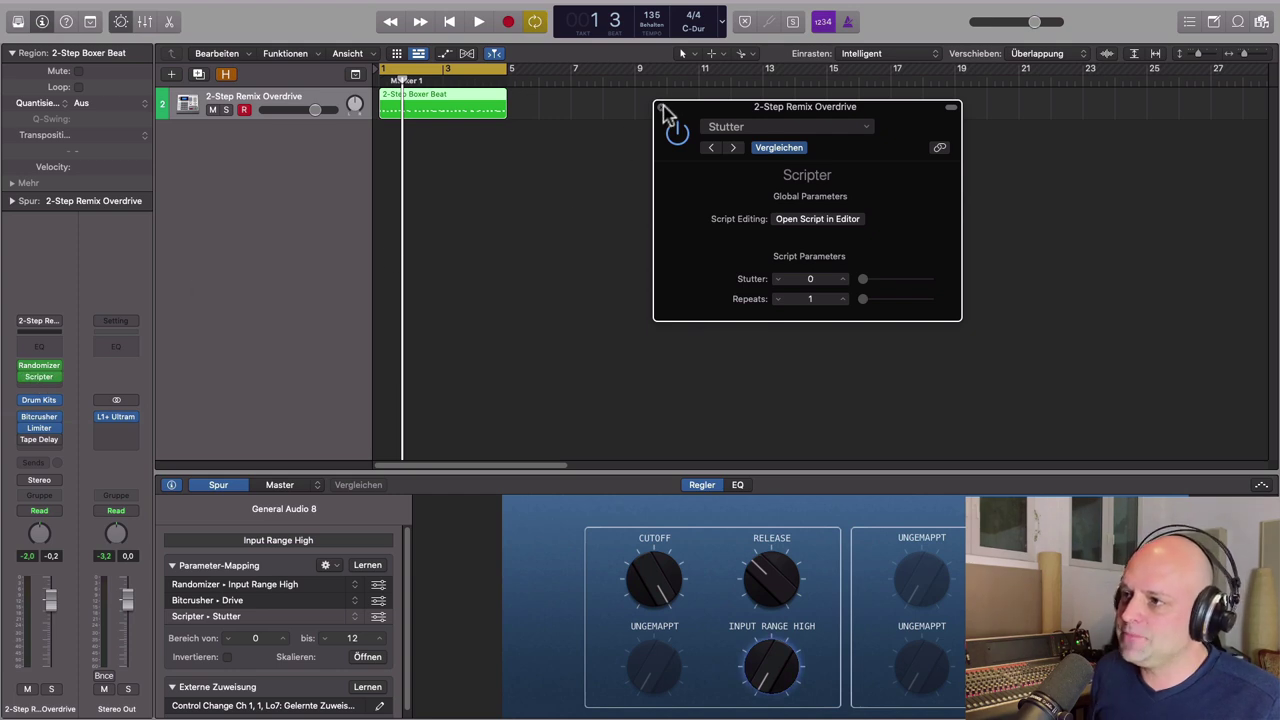
- Open the Randomizer and Bitcrusher windows and arrange them in a row with the Scripter window
left_click_drag(662, 104, 752, 14)
left_click(39, 366)
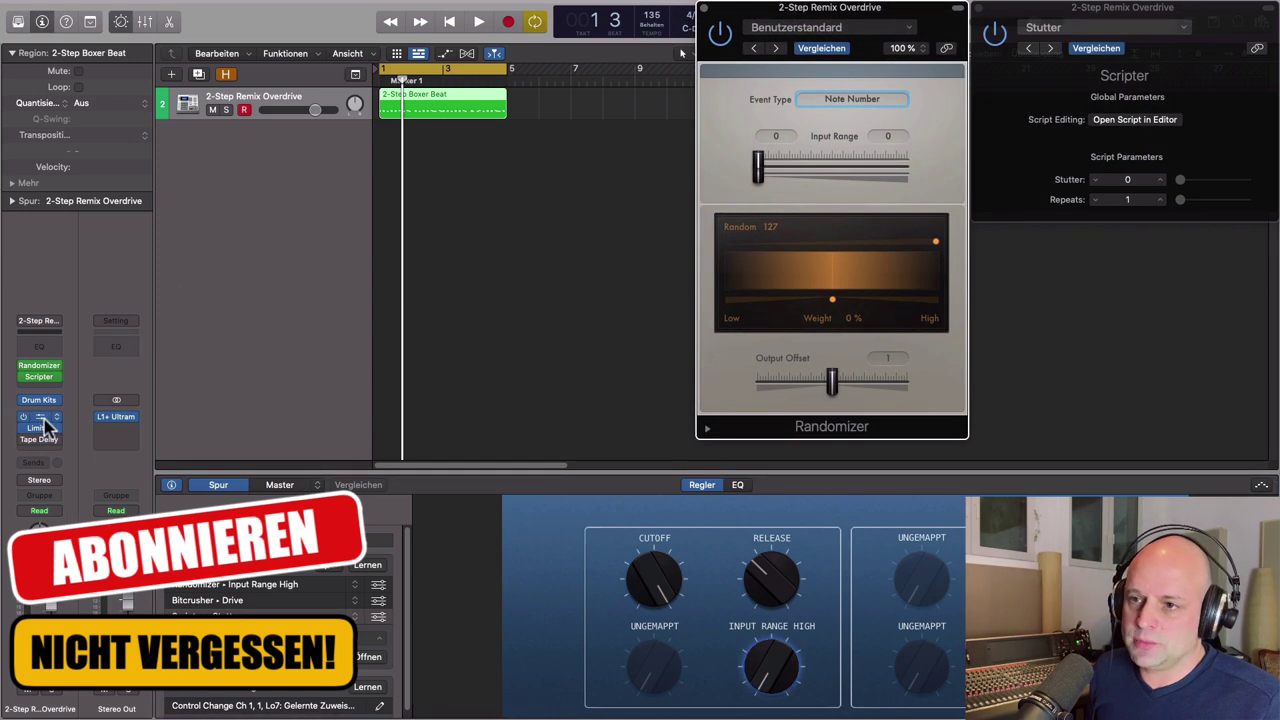
left_click(42, 418)
left_click_drag(1021, 172, 549, 14)
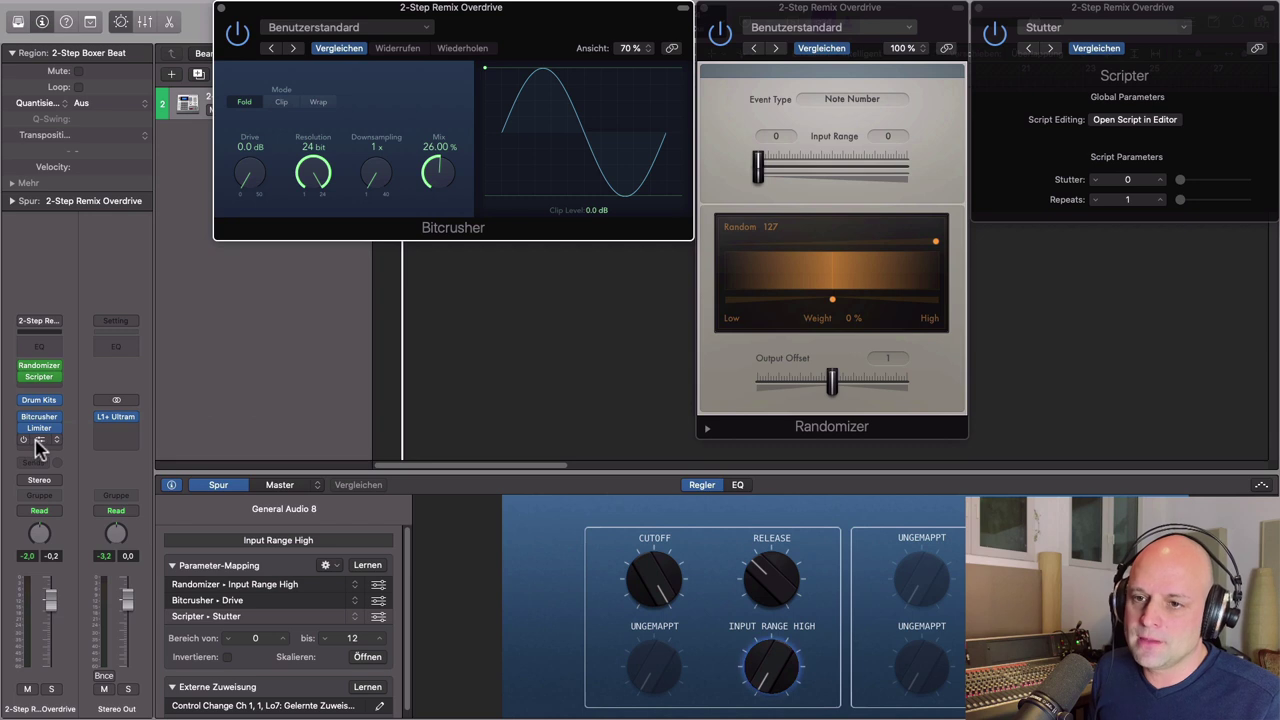
- Switch on the Tape Delay, open its window and place it beneath the Bitcrusher window
left_click(33, 445)
left_click(40, 445)
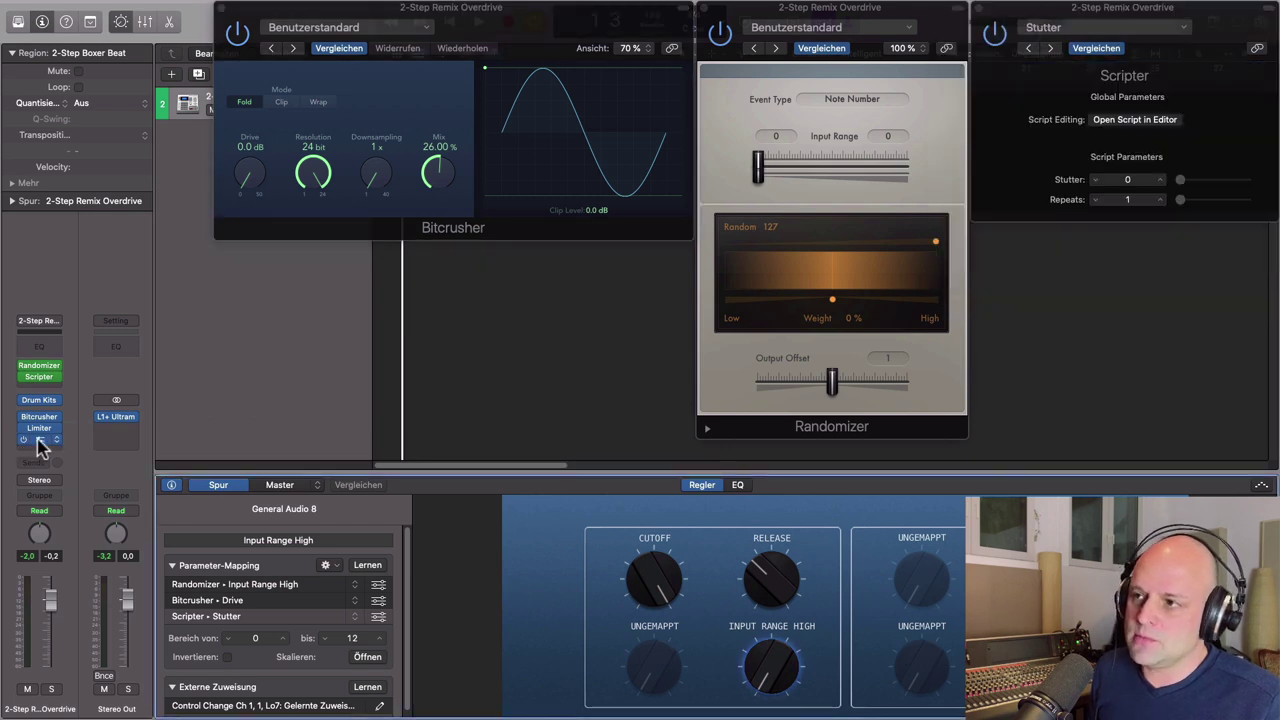
left_click(42, 445)
left_click_drag(1065, 8, 1110, 231)
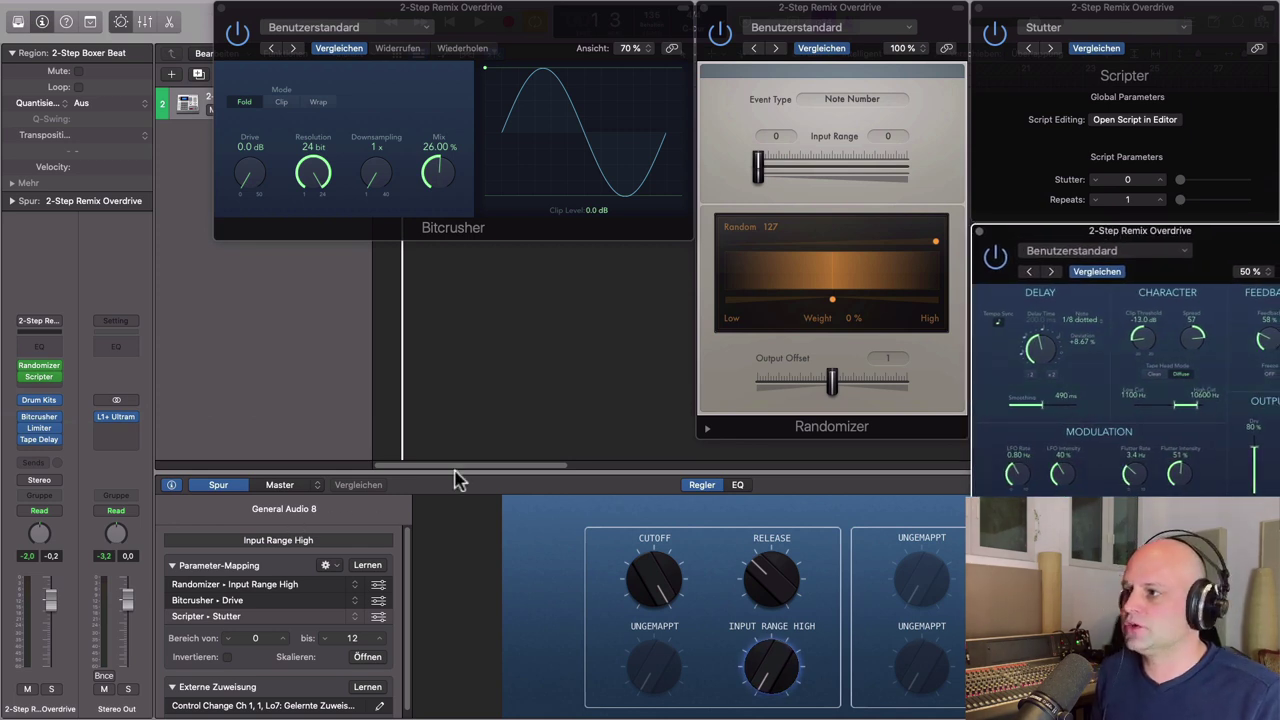
left_click_drag(1214, 240, 630, 258)
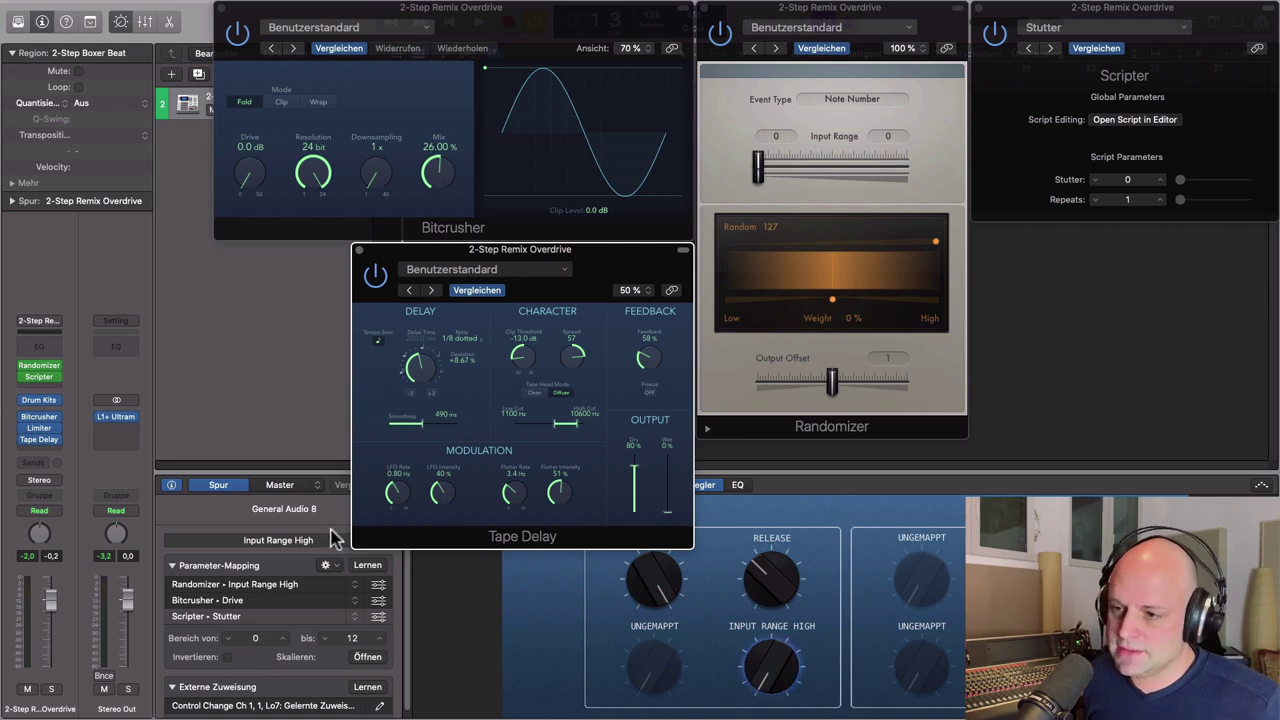
- Add a fourth mapping to the Input Range High knob, learn the Tape Delay's Wet level for it and close the Tape Delay window
left_click(336, 566)
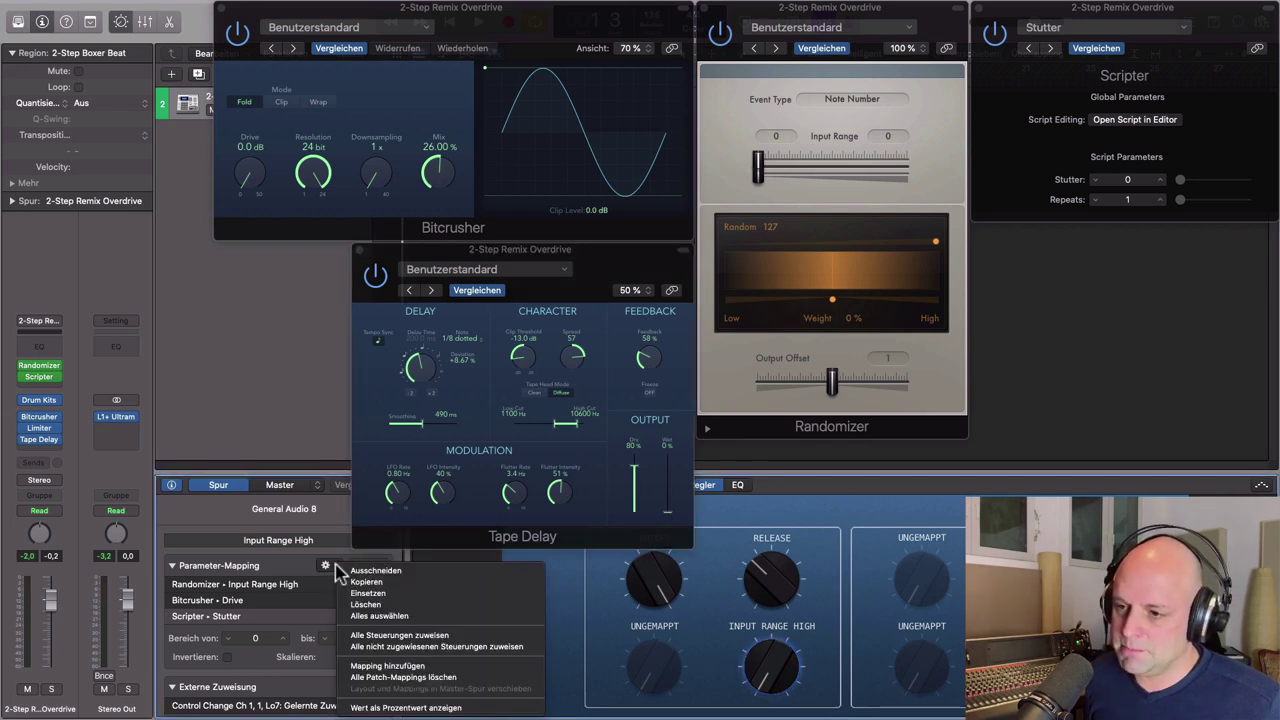
left_click(398, 667)
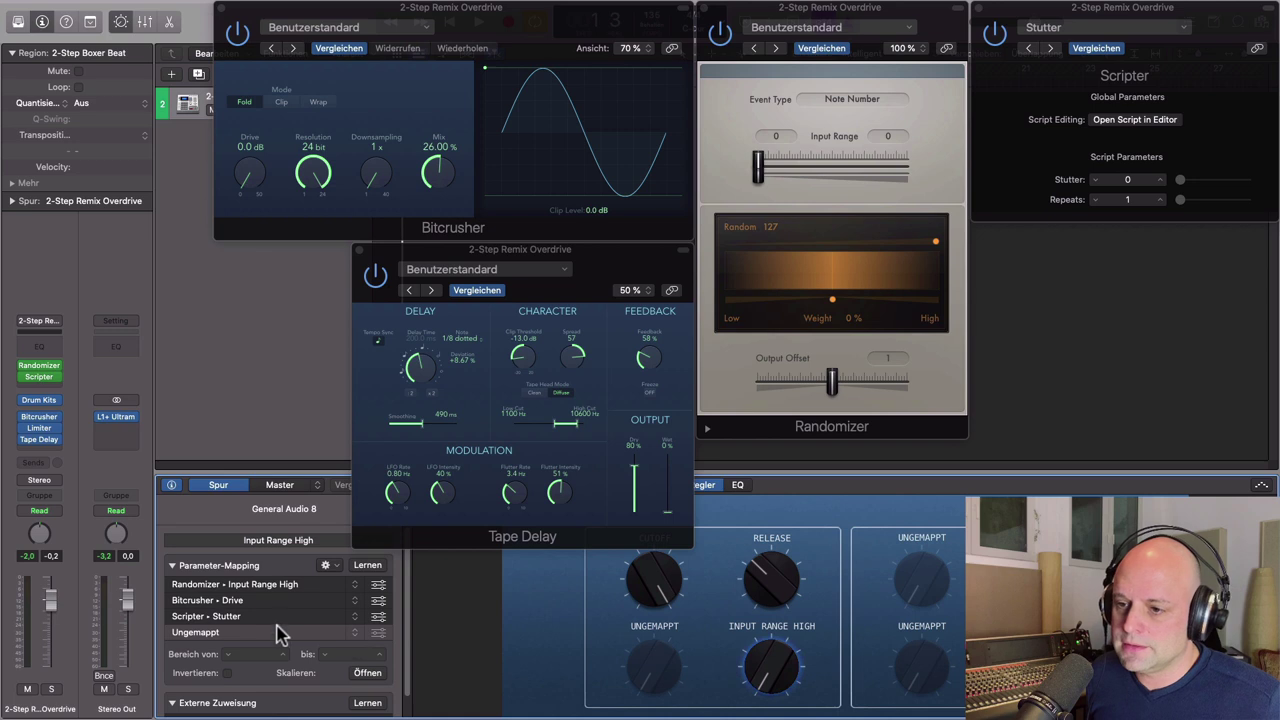
left_click(367, 565)
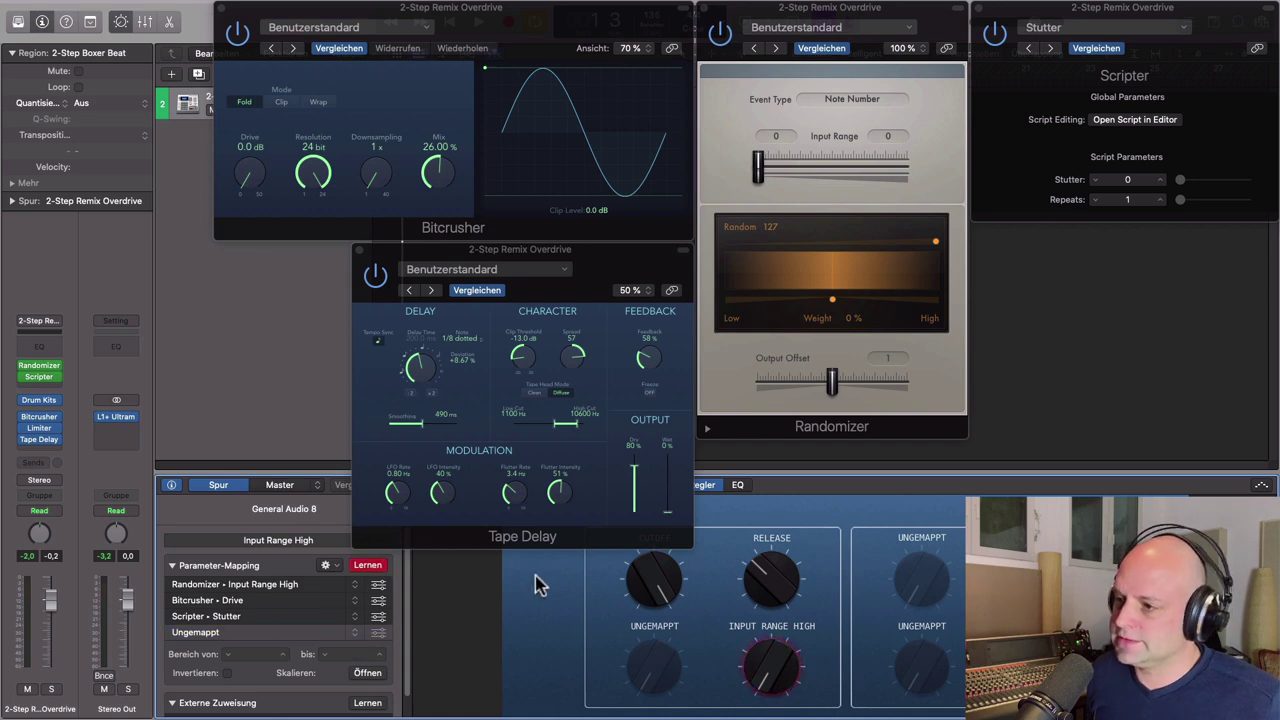
left_click_drag(670, 520, 663, 549)
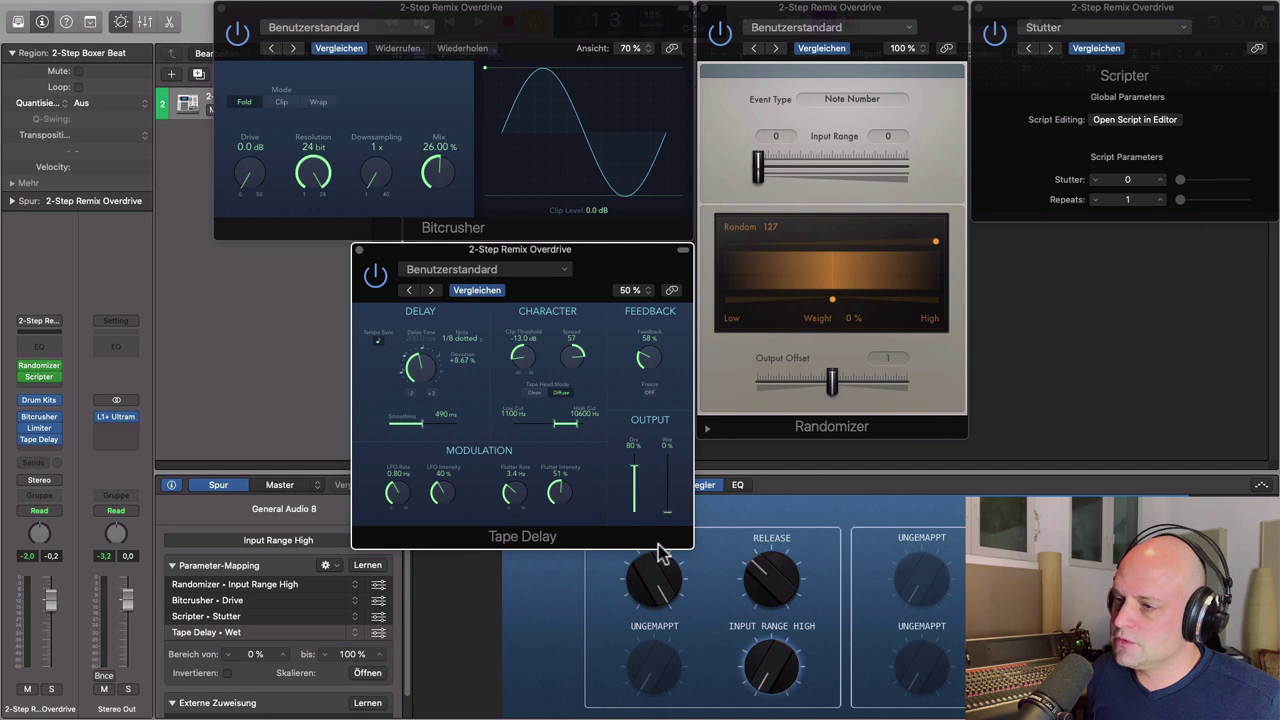
left_click(360, 250)
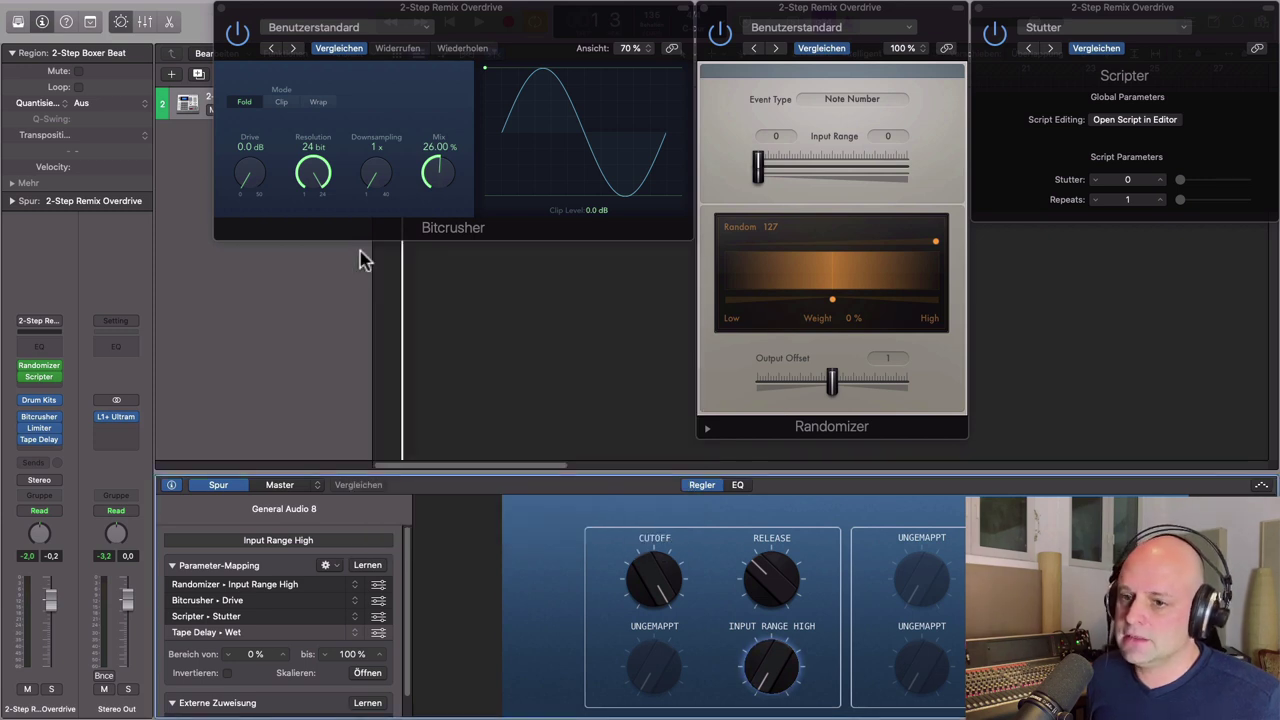
- Reopen the Tape Delay window and audition the beat with all four plug-in parameters mapped to the knob
left_click(37, 441)
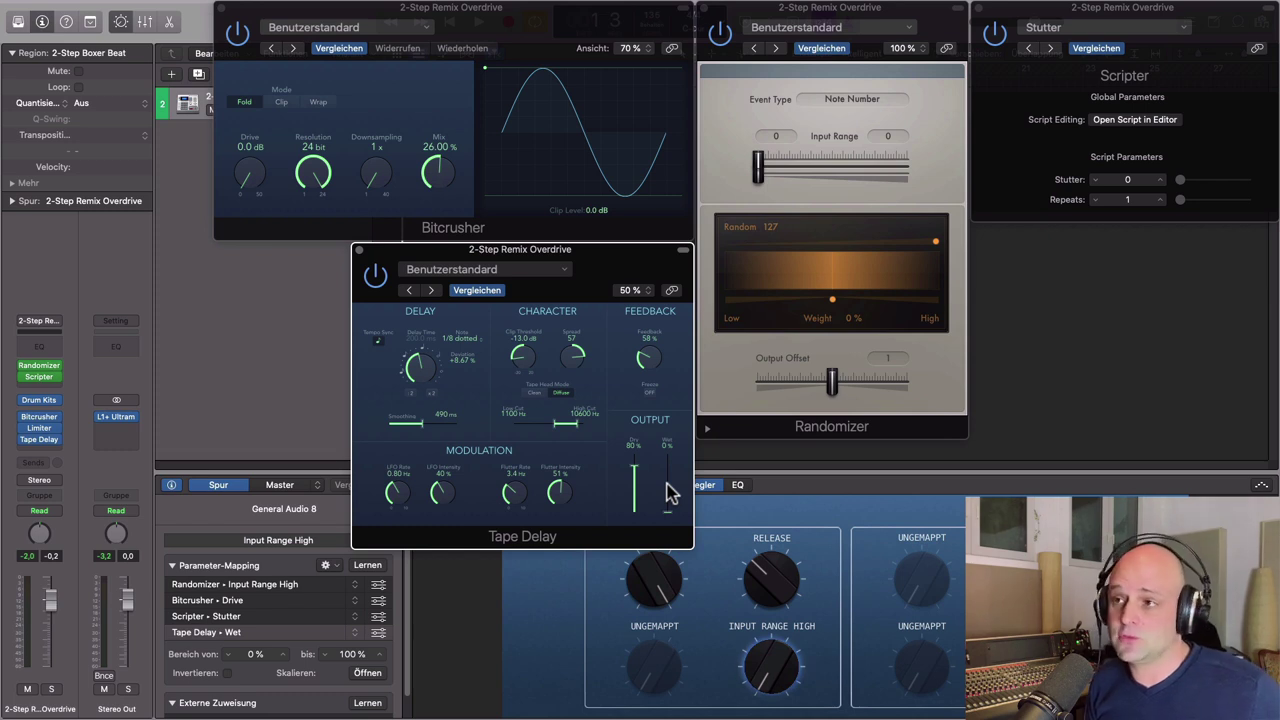
key("space")
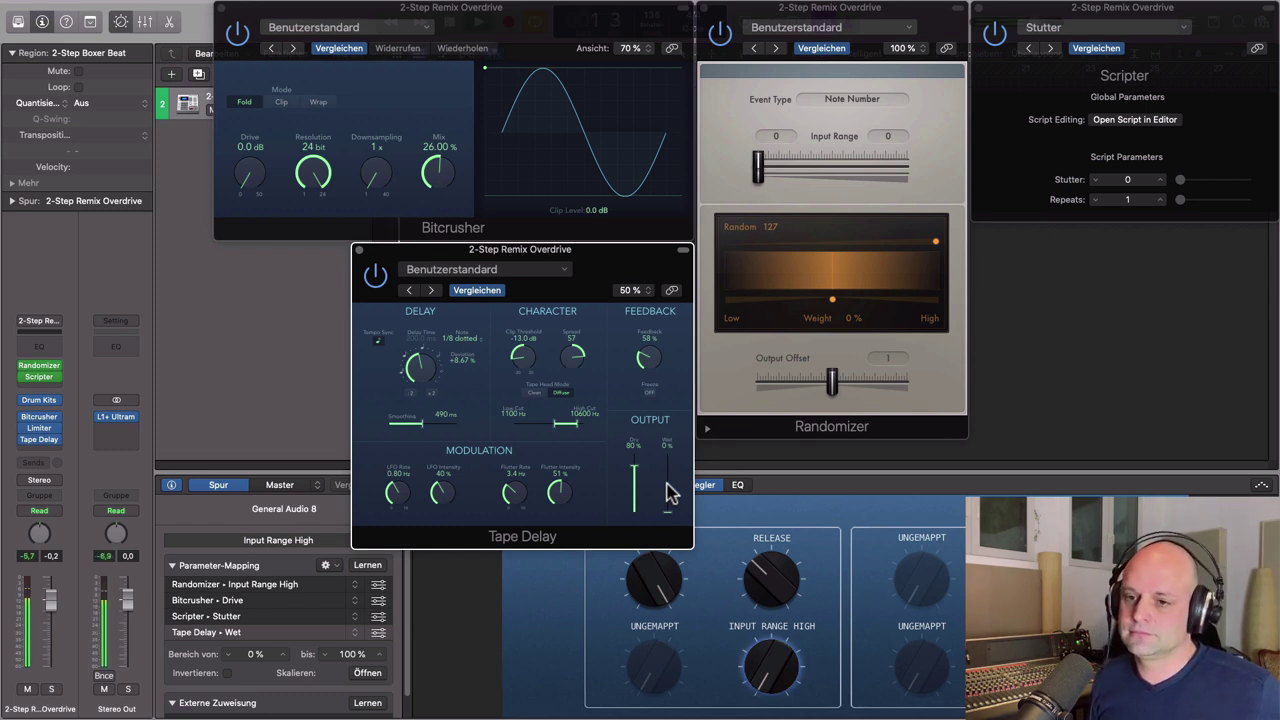